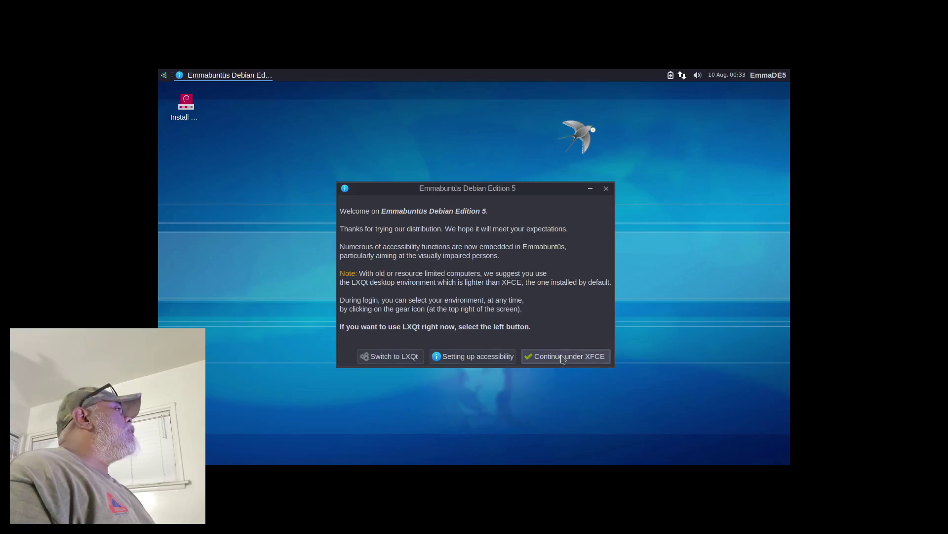
Step: Choose XFCE, keep the keyboard map, accept the default desktop options and pick the Simple dock
{"action": "left_click", "coordinate": [563, 357]}
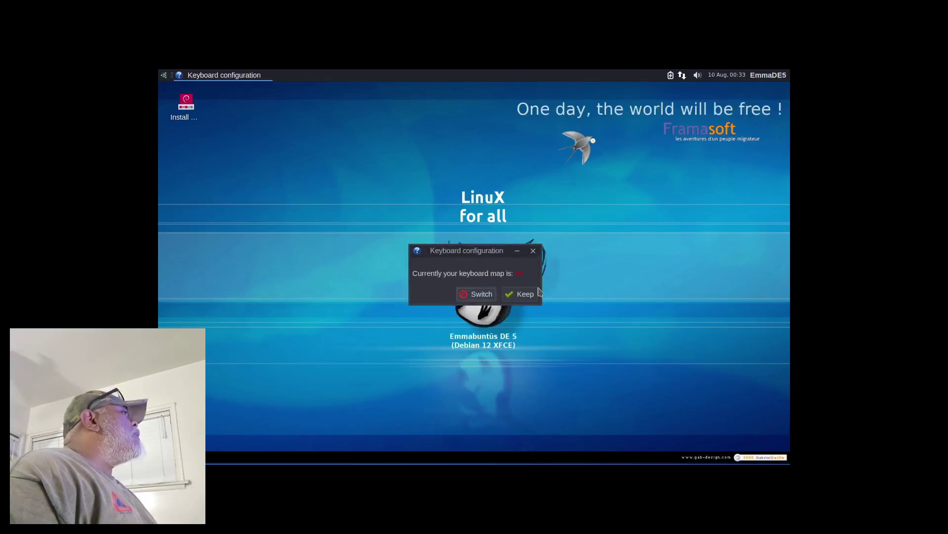
{"action": "left_click", "coordinate": [525, 295]}
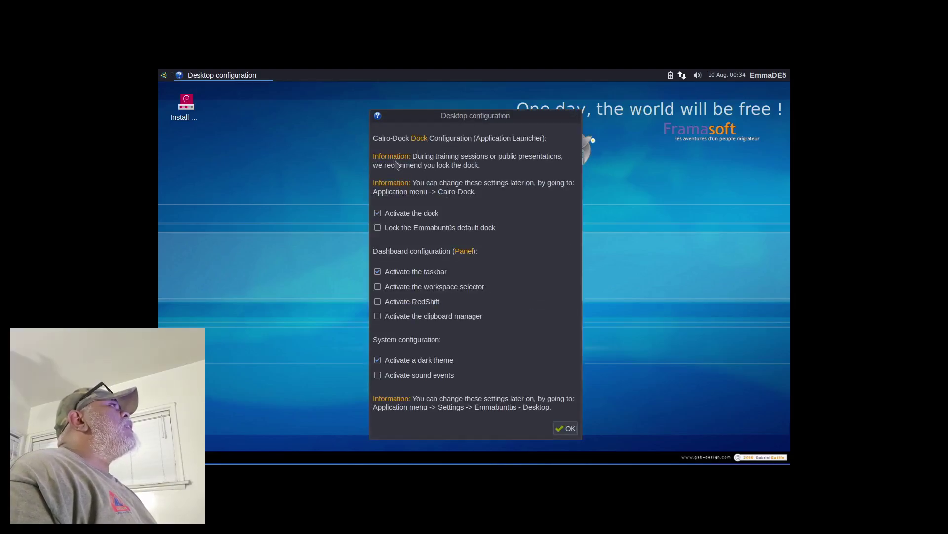
{"action": "left_click", "coordinate": [565, 428]}
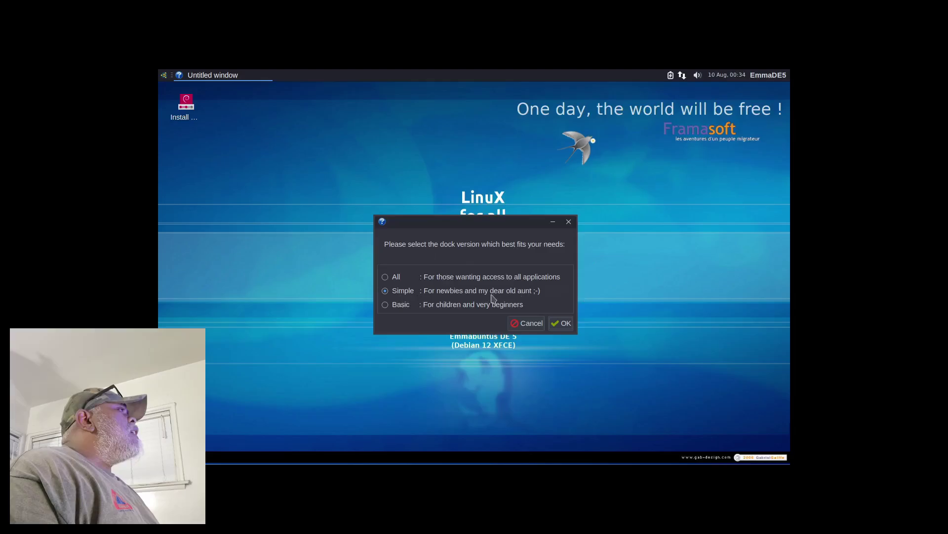
{"action": "left_click", "coordinate": [568, 319]}
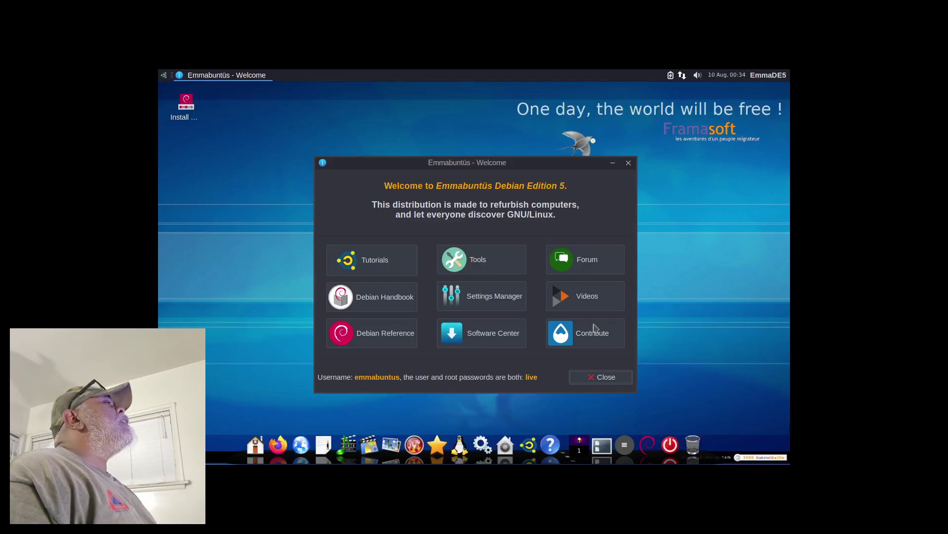
Step: Dismiss the Welcome window and set the display to 1920x1080 in Settings Manager, keeping it
{"action": "left_click", "coordinate": [603, 381]}
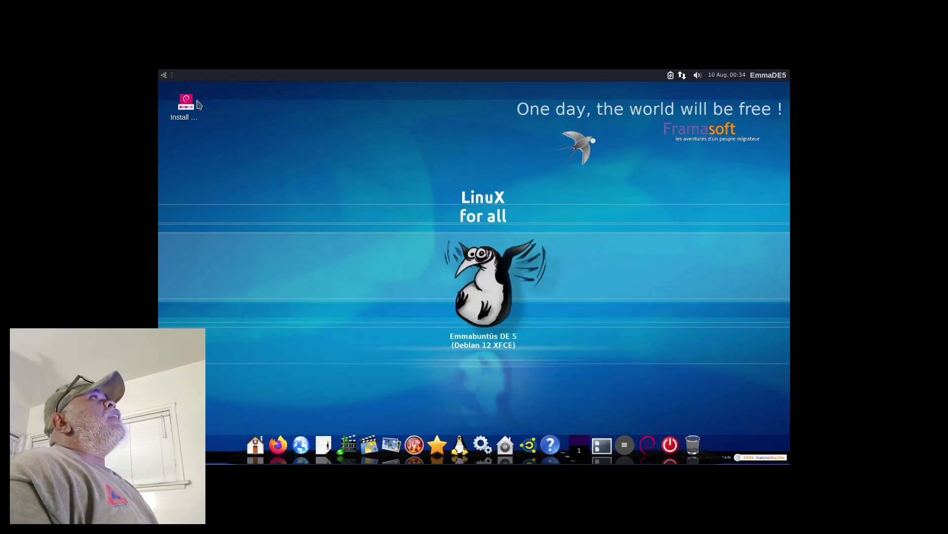
{"action": "left_click", "coordinate": [164, 75]}
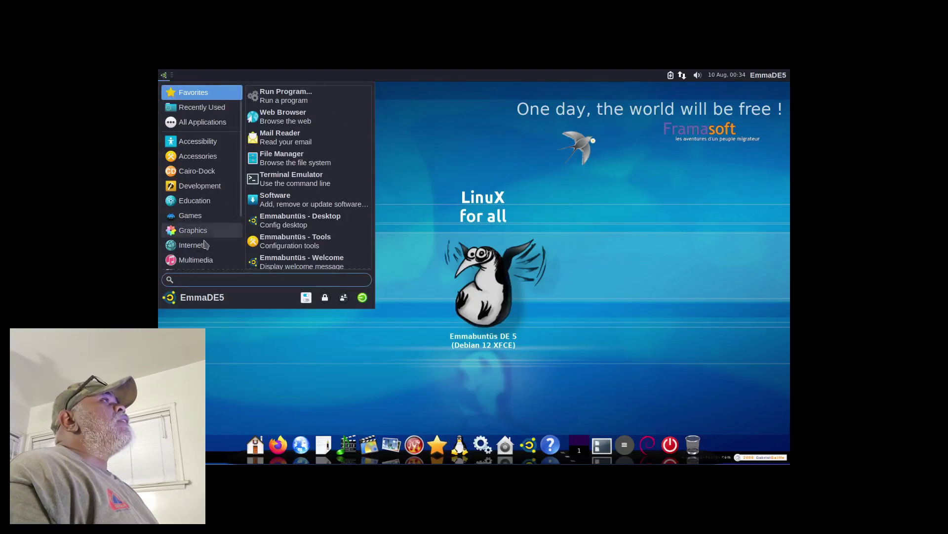
{"action": "left_click", "coordinate": [306, 297]}
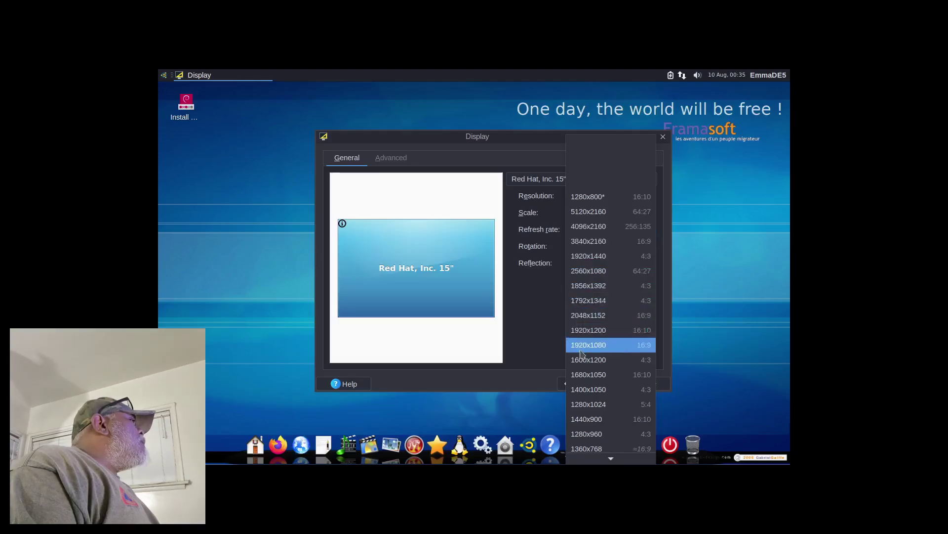
{"action": "left_click", "coordinate": [583, 345]}
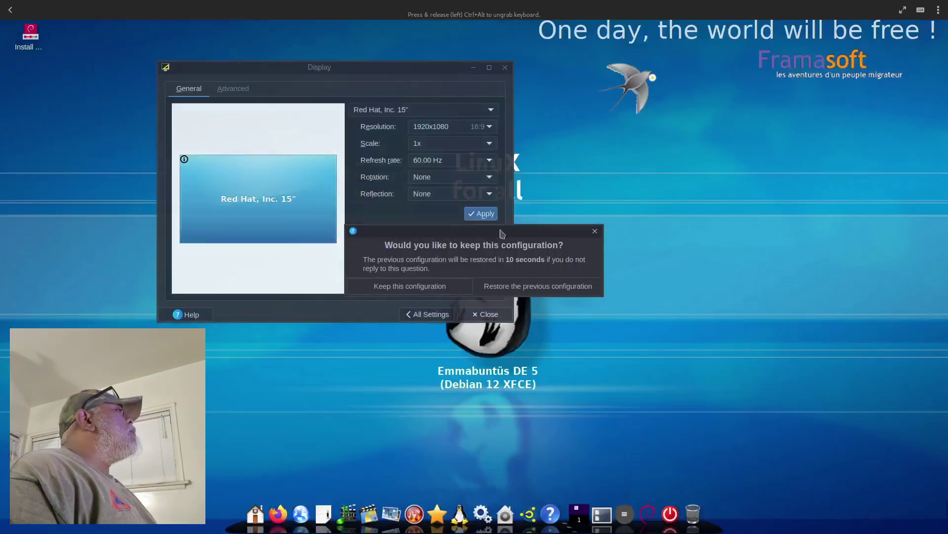
{"action": "left_click", "coordinate": [397, 286]}
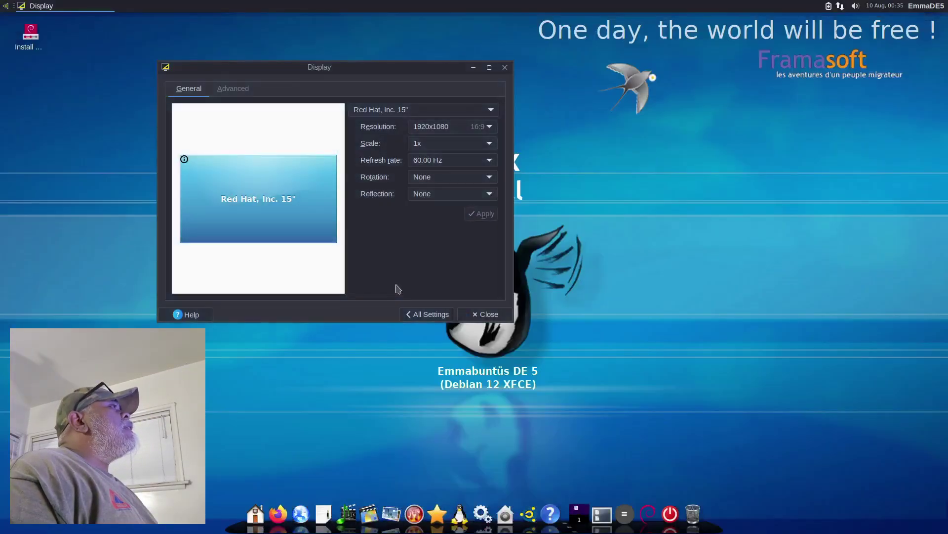
{"action": "left_click", "coordinate": [477, 313]}
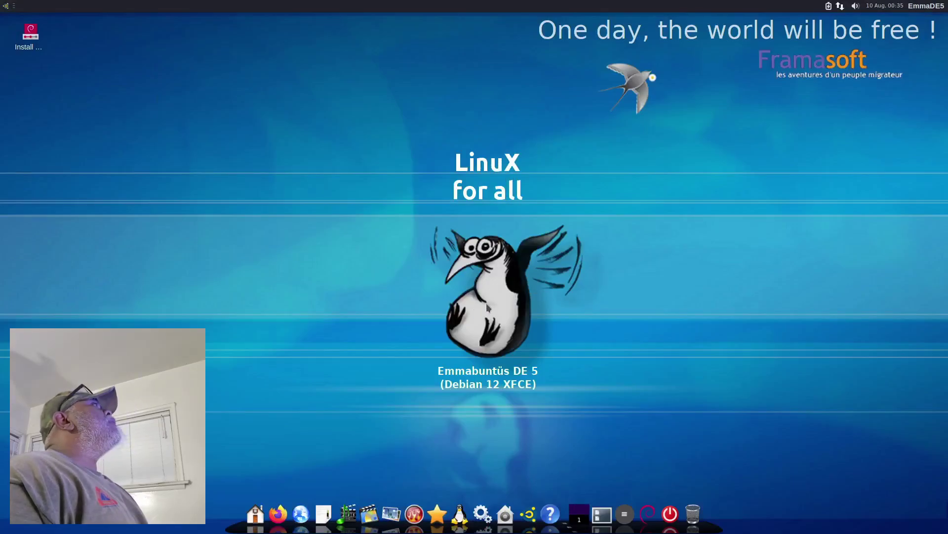
Step: Launch the Install desktop icon and choose Classic installation
{"action": "double_click", "coordinate": [29, 39]}
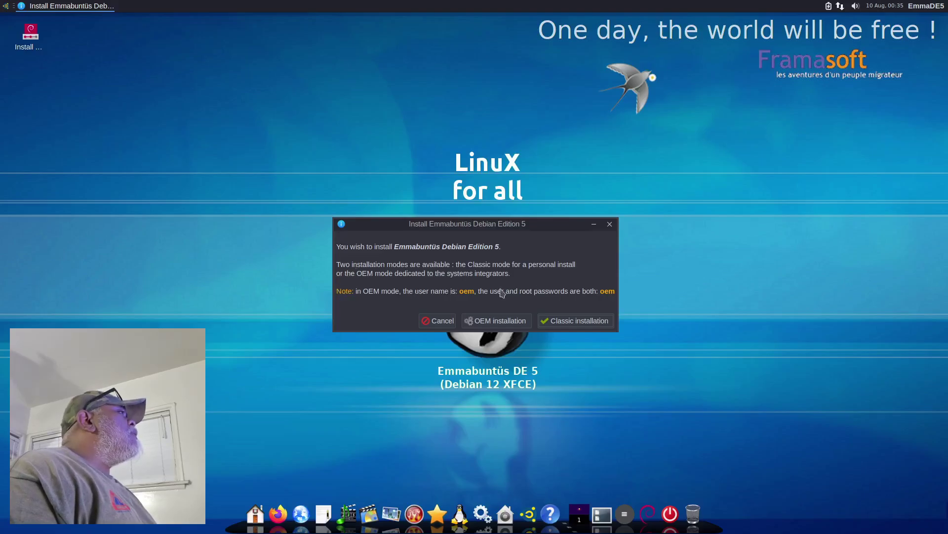
{"action": "left_click", "coordinate": [575, 322]}
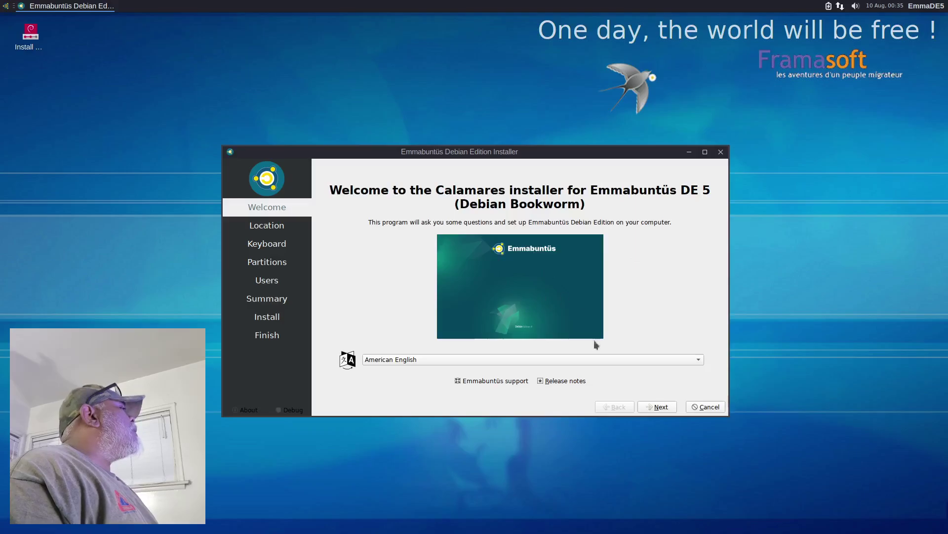
Step: Accept the Los Angeles time zone and English (US) keyboard, then erase the disk with a swap file
{"action": "left_click", "coordinate": [658, 407]}
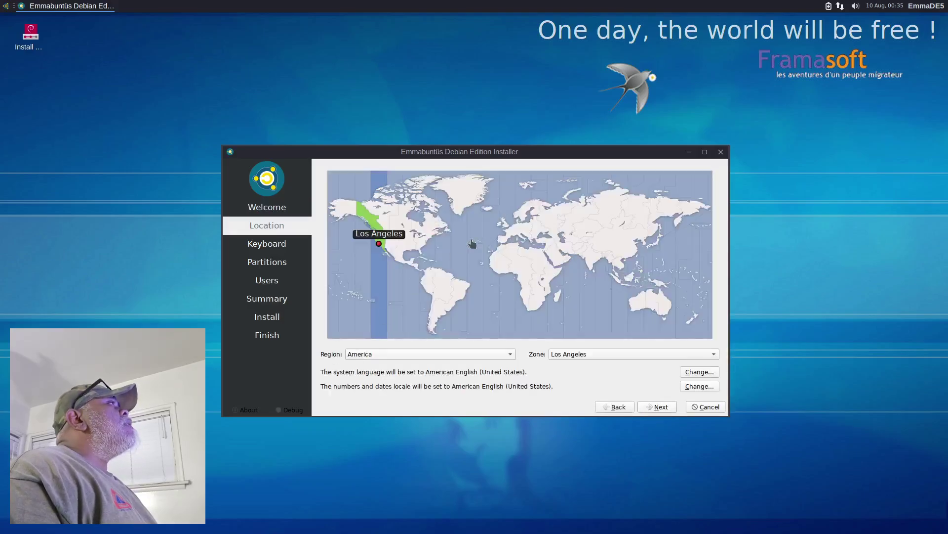
{"action": "left_click", "coordinate": [654, 410]}
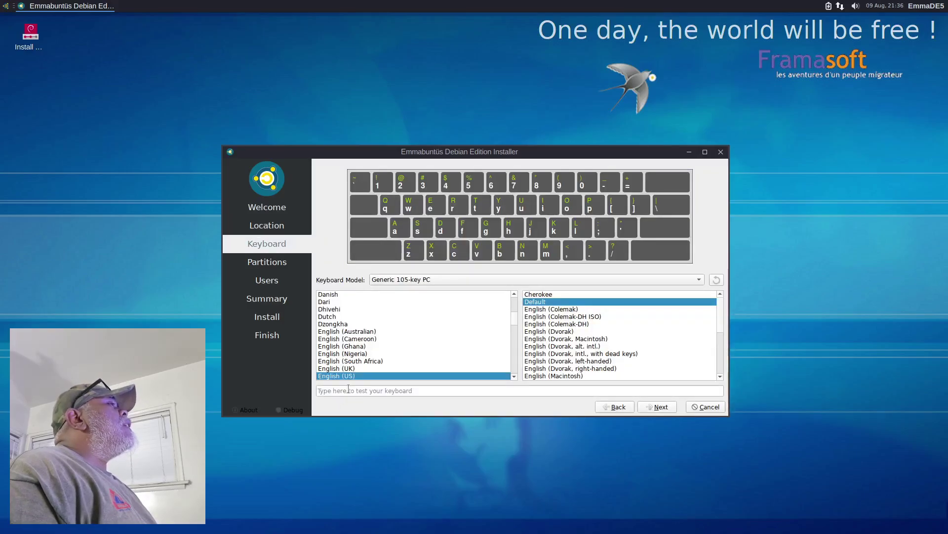
{"action": "left_click", "coordinate": [659, 410]}
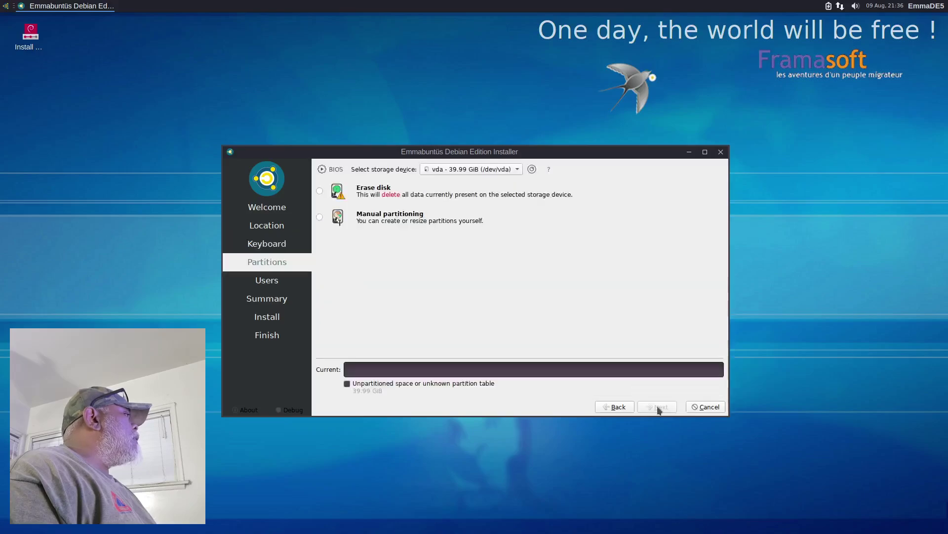
{"action": "left_click", "coordinate": [319, 191]}
{"action": "left_click", "coordinate": [393, 219]}
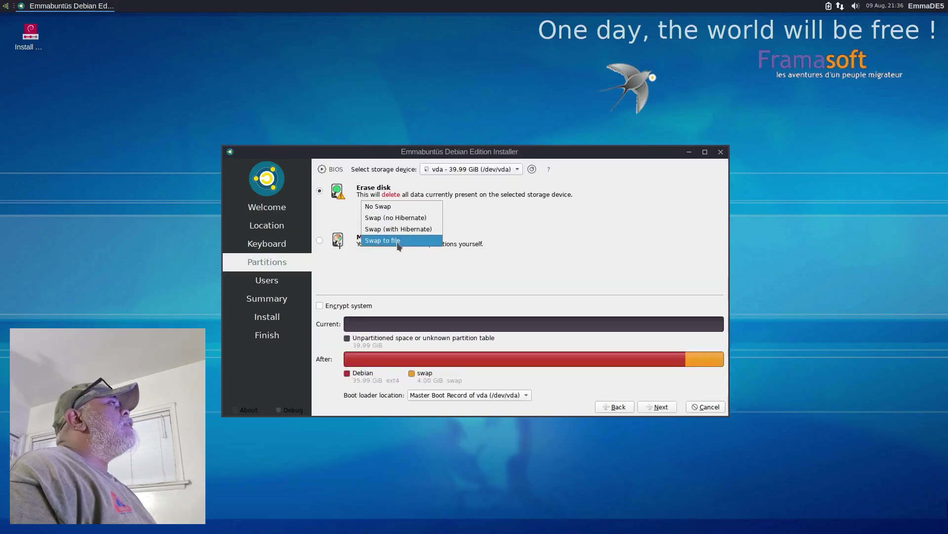
{"action": "left_click", "coordinate": [392, 241]}
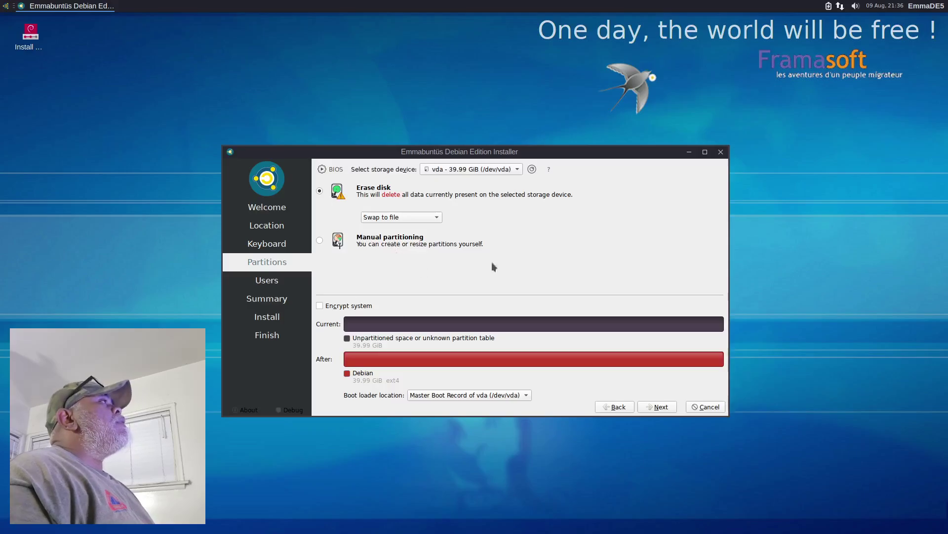
{"action": "left_click", "coordinate": [658, 407]}
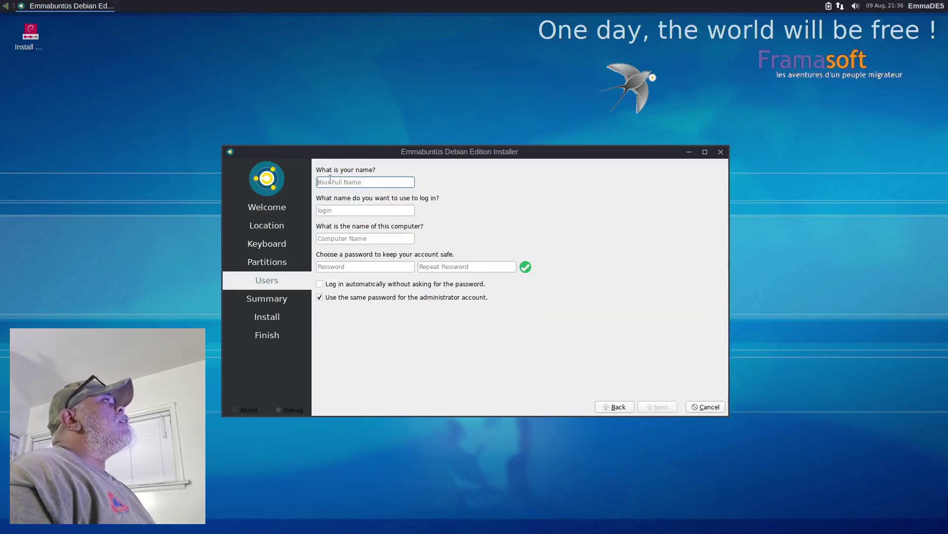
Step: Enter the user name and account password twice, enable automatic login, and start installing
{"action": "type", "text": "linuxhub"}
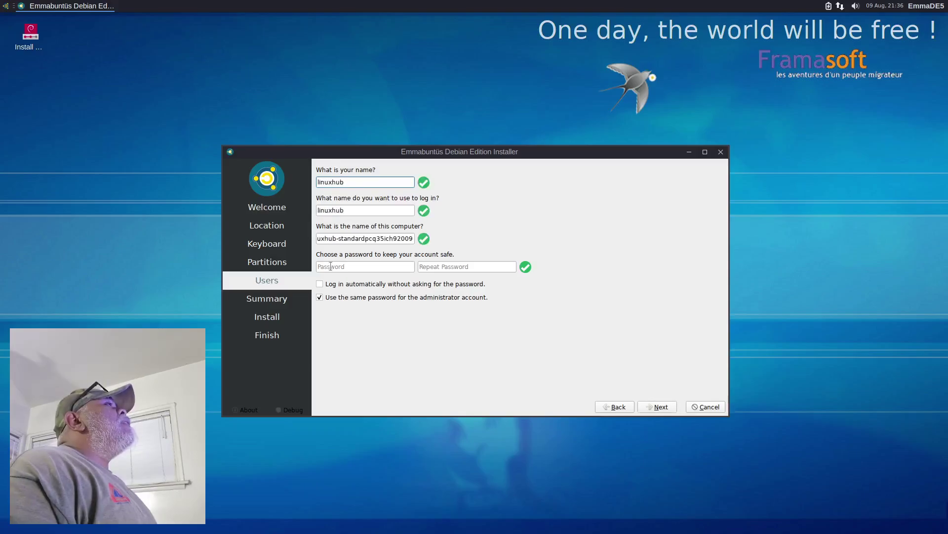
{"action": "left_click", "coordinate": [330, 266]}
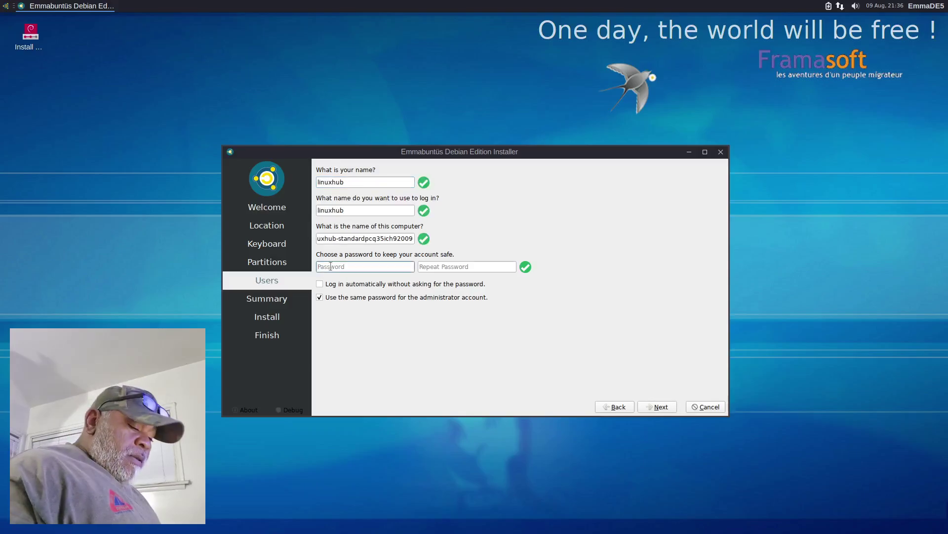
{"action": "type", "text": "12"}
{"action": "key", "text": "Tab"}
{"action": "type", "text": "12"}
{"action": "left_click", "coordinate": [326, 286]}
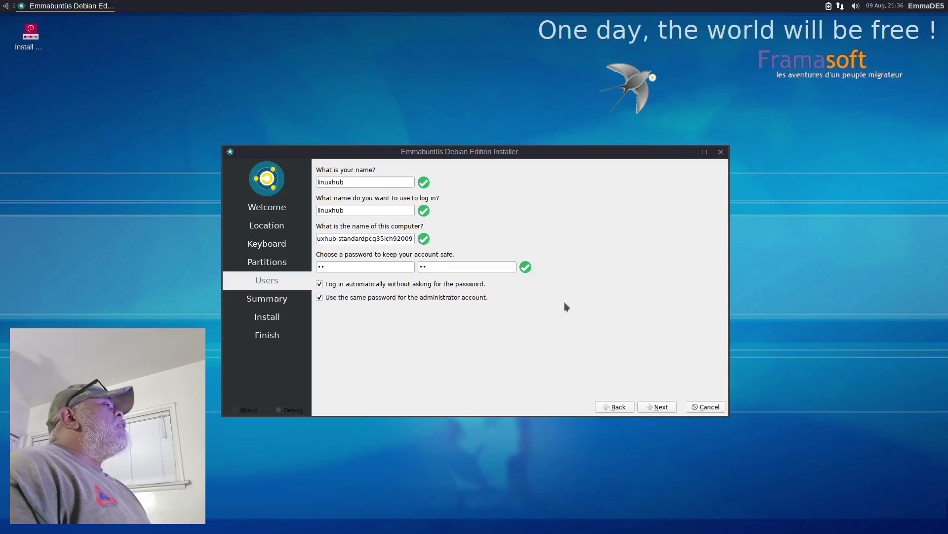
{"action": "left_click", "coordinate": [657, 406]}
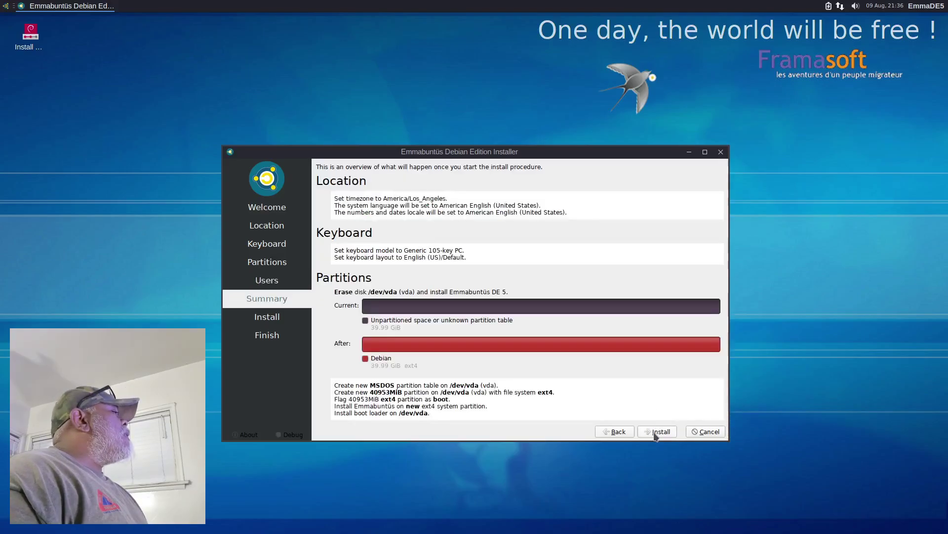
{"action": "left_click", "coordinate": [656, 432]}
Step: Confirm Install now and let the installation run to completion
{"action": "left_click", "coordinate": [520, 301]}
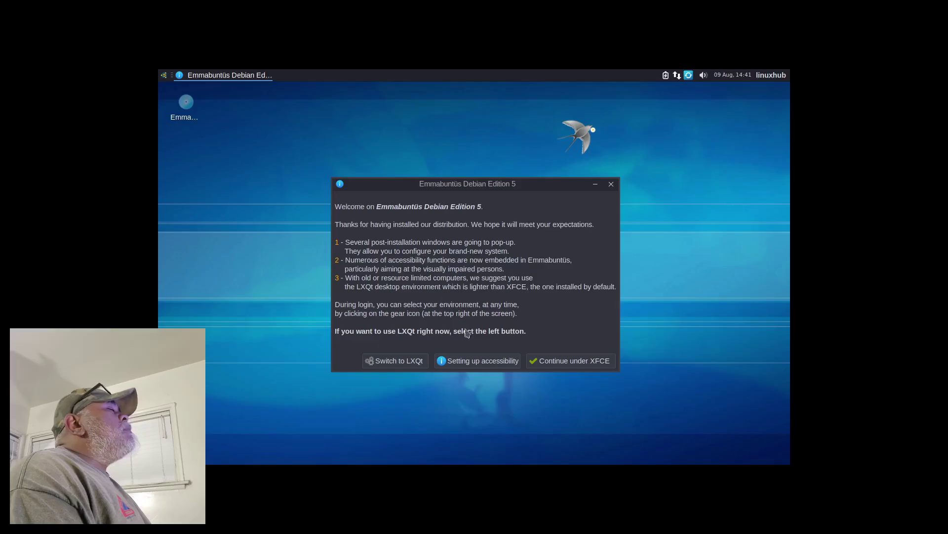
Step: Continue with XFCE, then set the display to 1920x1080 in Settings Manager and keep it
{"action": "left_click", "coordinate": [563, 364]}
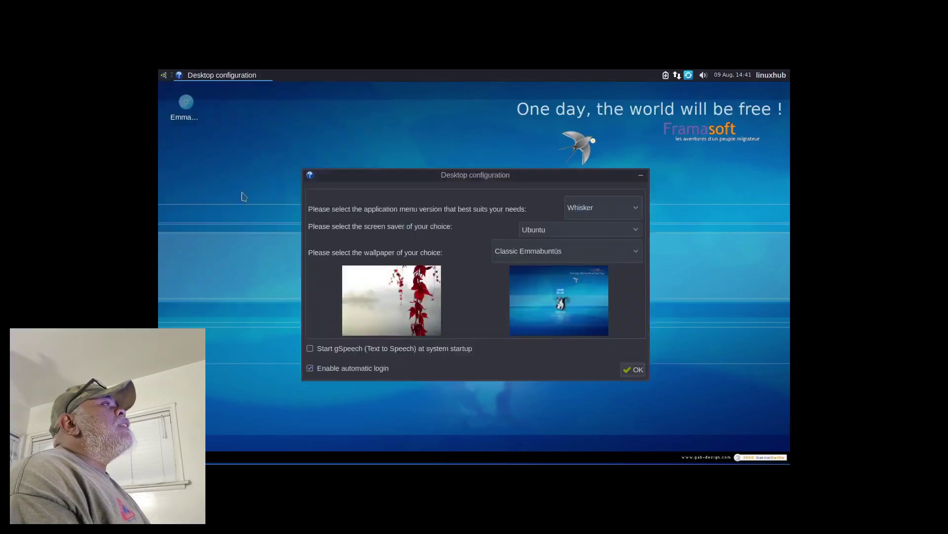
{"action": "left_click", "coordinate": [165, 74]}
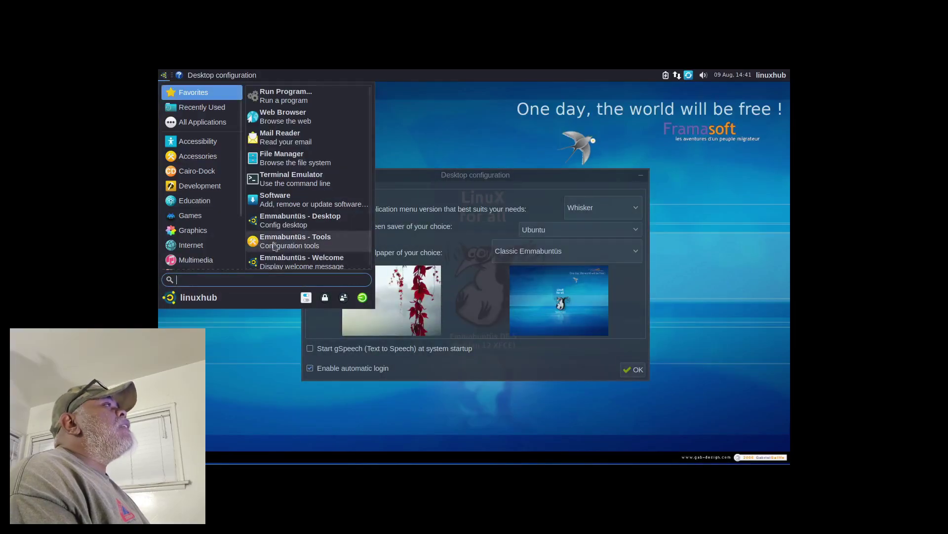
{"action": "left_click", "coordinate": [307, 298]}
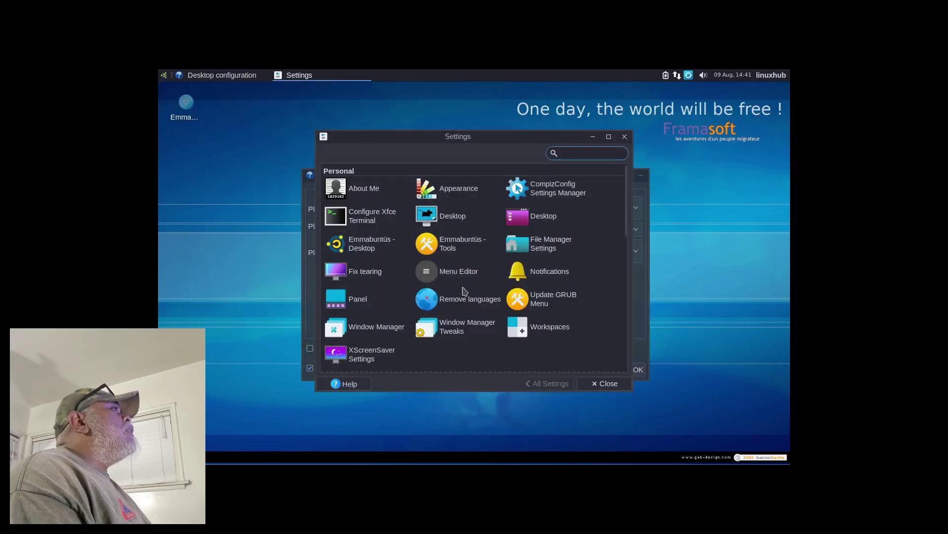
{"action": "scroll", "coordinate": [459, 289], "scroll_direction": "down", "scroll_amount": 3}
{"action": "left_click", "coordinate": [355, 341]}
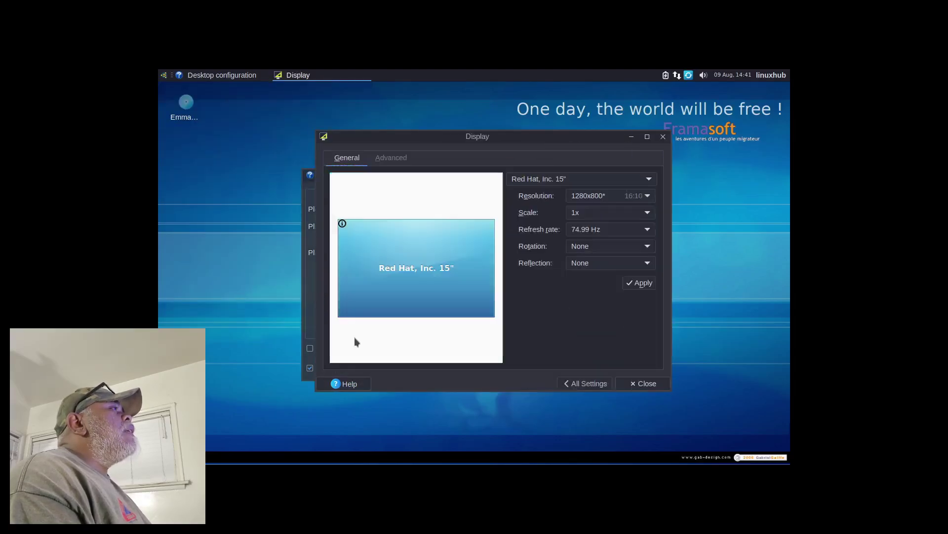
{"action": "scroll", "coordinate": [611, 196], "scroll_direction": "up", "scroll_amount": 1}
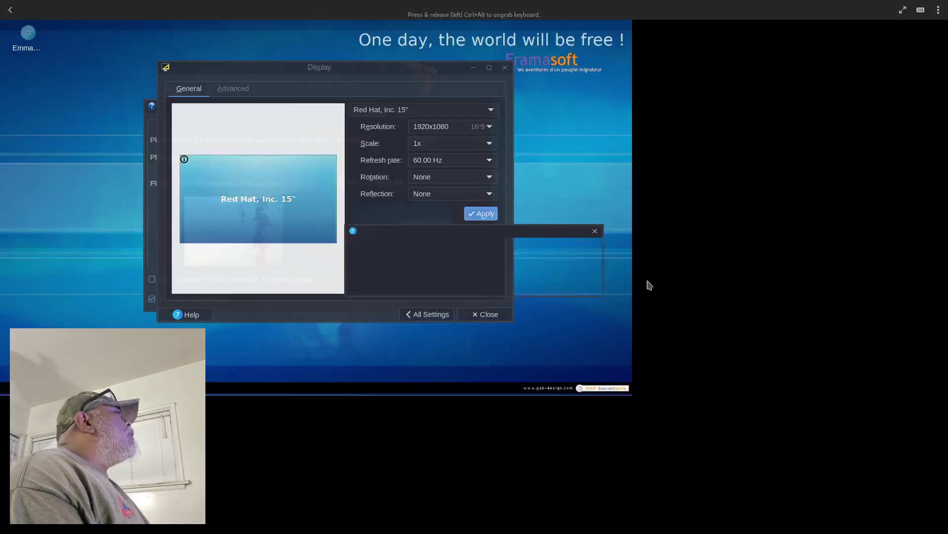
{"action": "left_click", "coordinate": [403, 286]}
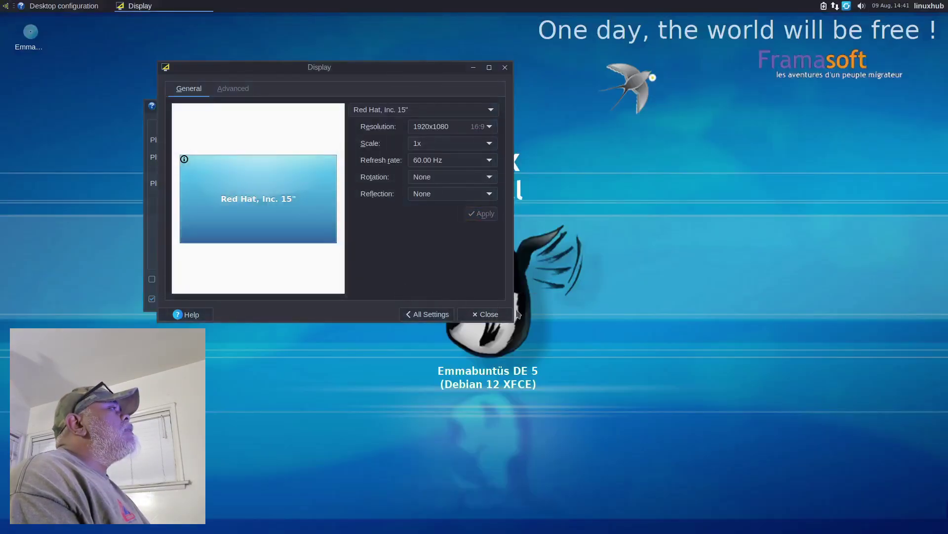
{"action": "left_click", "coordinate": [484, 319]}
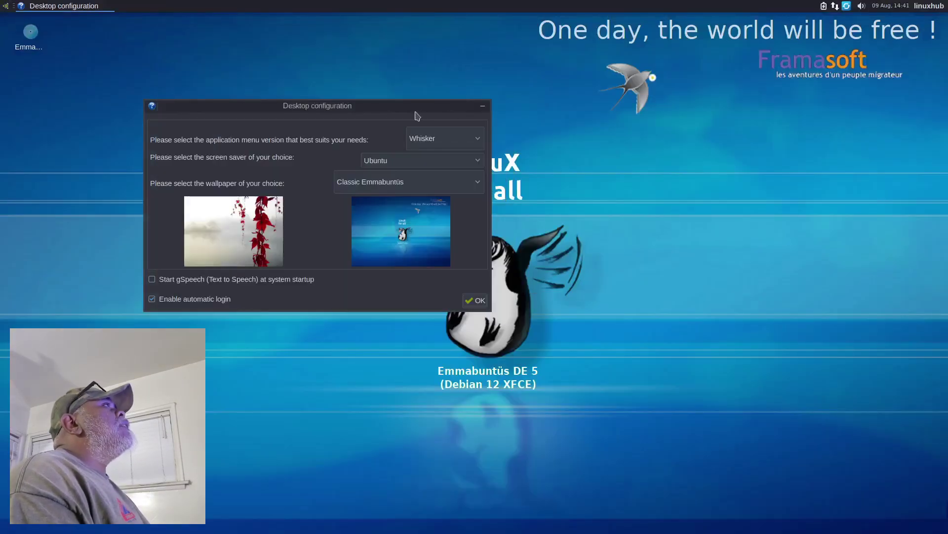
Step: Preview the Whisker and Classic application menus, settle on Whisker, and confirm the desktop configuration
{"action": "left_click_drag", "start_coordinate": [389, 111], "coordinate": [554, 177]}
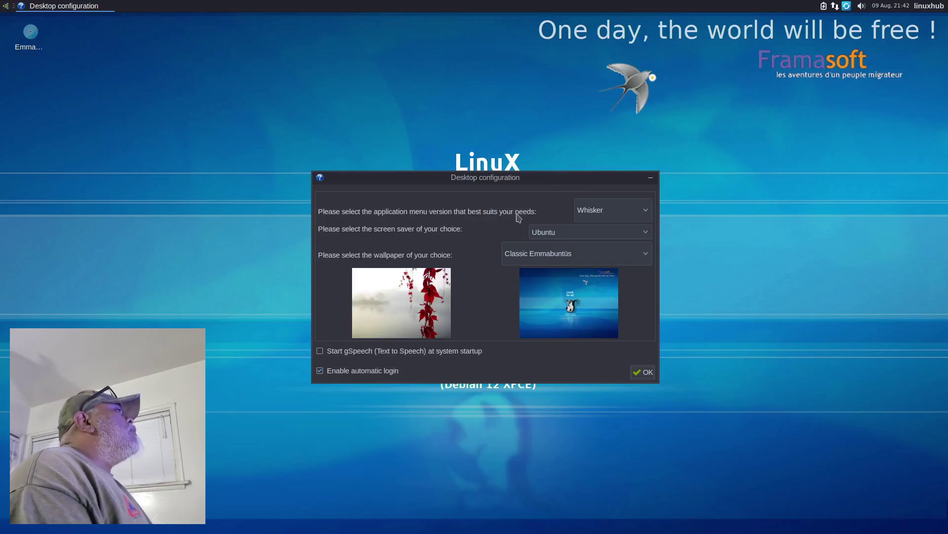
{"action": "left_click", "coordinate": [5, 6]}
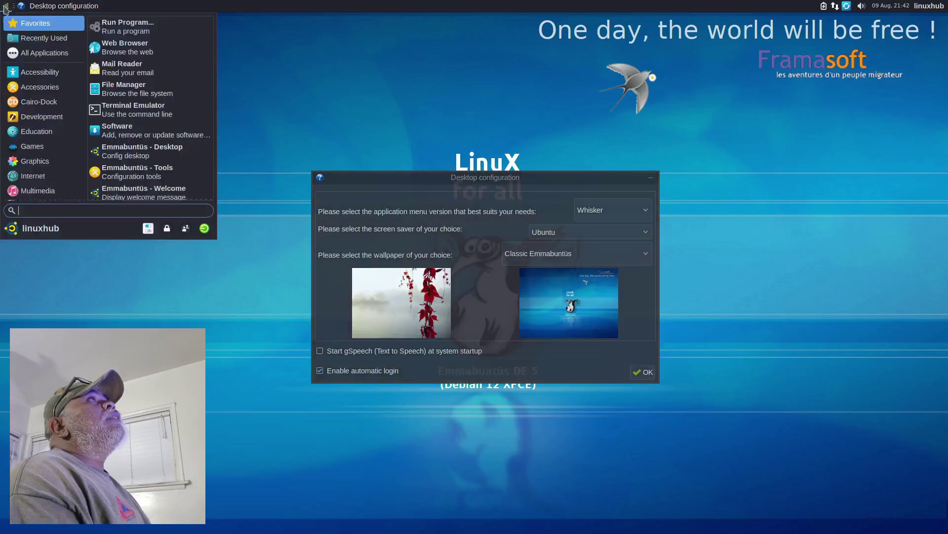
{"action": "left_click", "coordinate": [586, 100]}
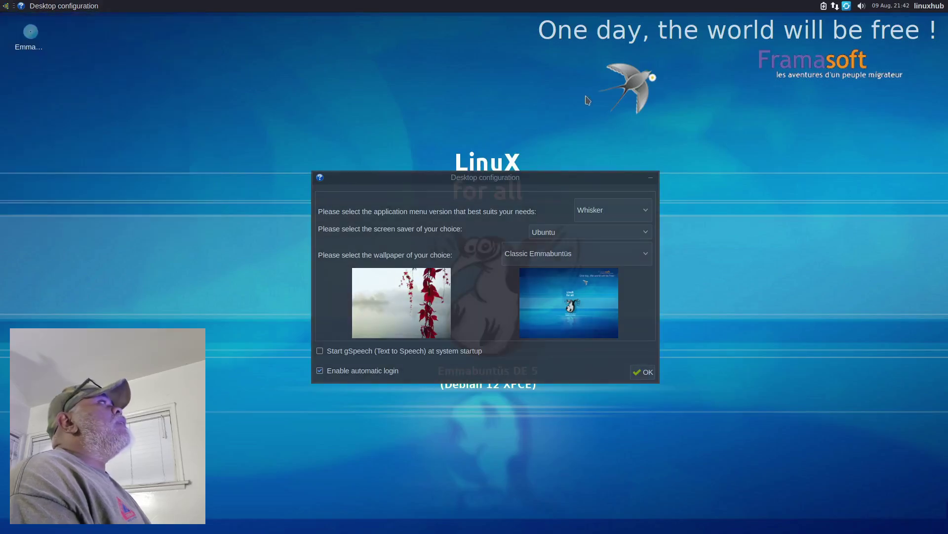
{"action": "left_click", "coordinate": [647, 214]}
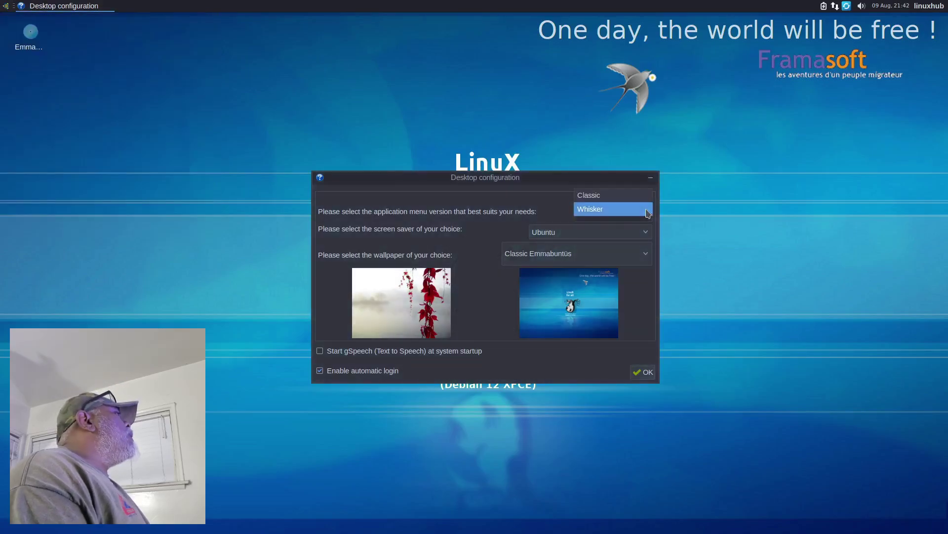
{"action": "left_click", "coordinate": [599, 199]}
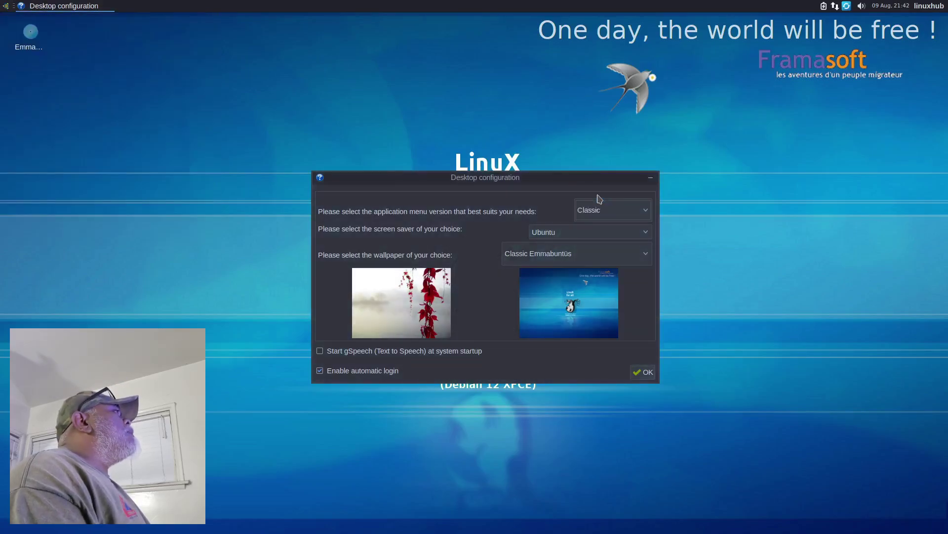
{"action": "left_click", "coordinate": [6, 7]}
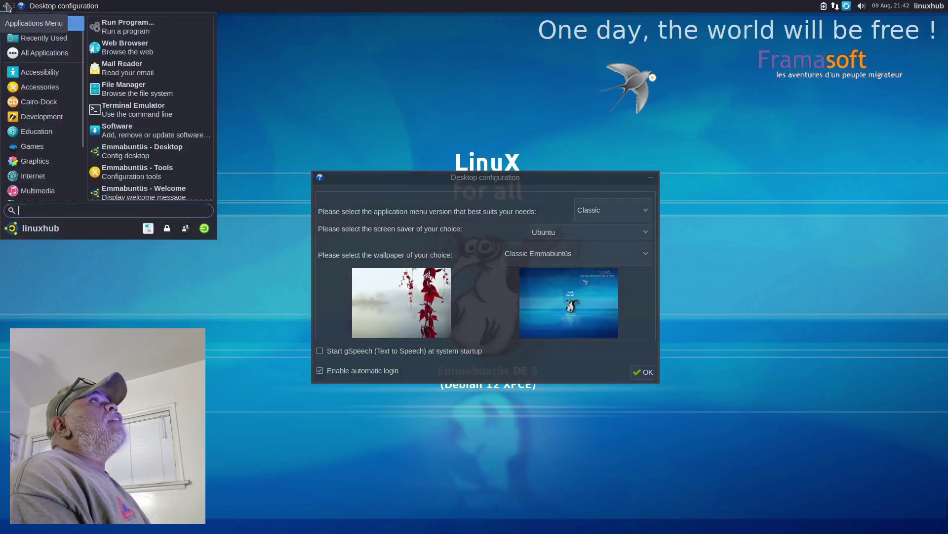
{"action": "left_click", "coordinate": [7, 8]}
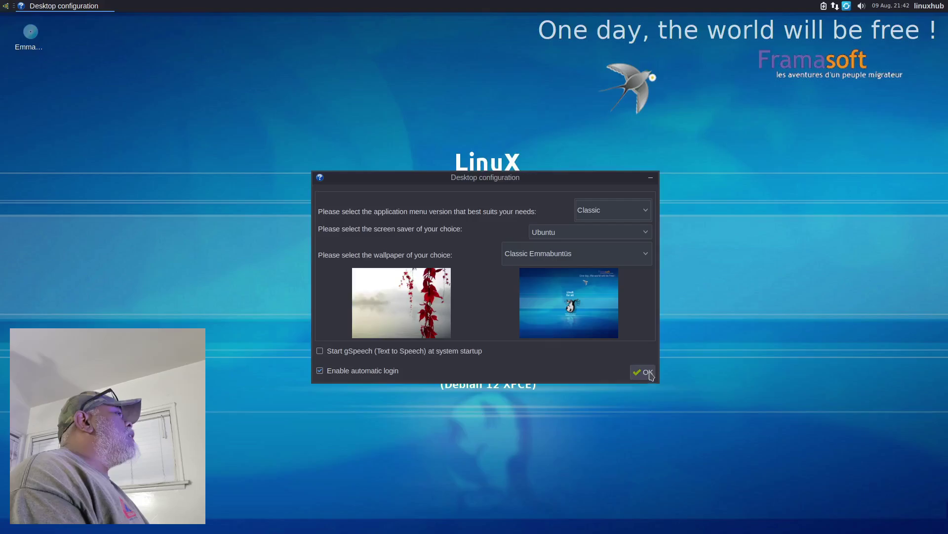
{"action": "left_click", "coordinate": [612, 210]}
{"action": "left_click", "coordinate": [592, 229]}
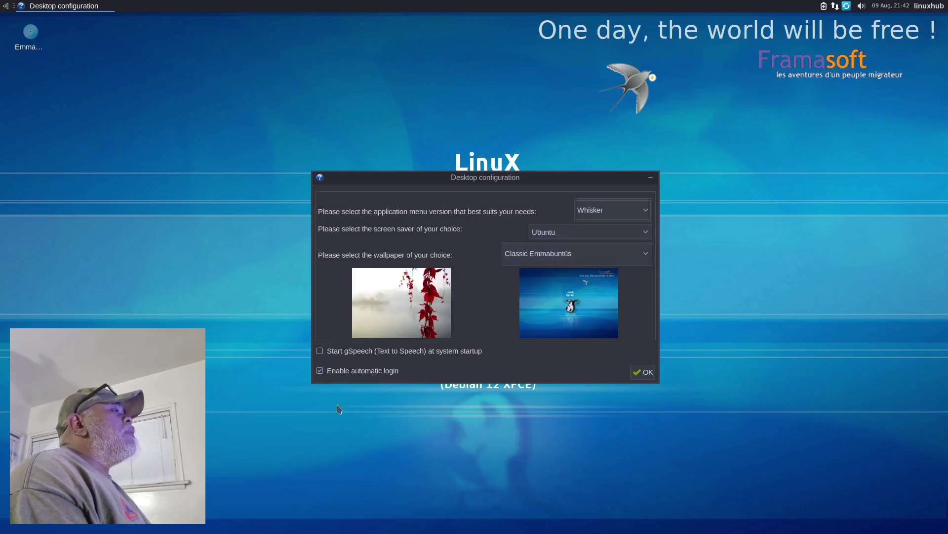
{"action": "left_click", "coordinate": [645, 376]}
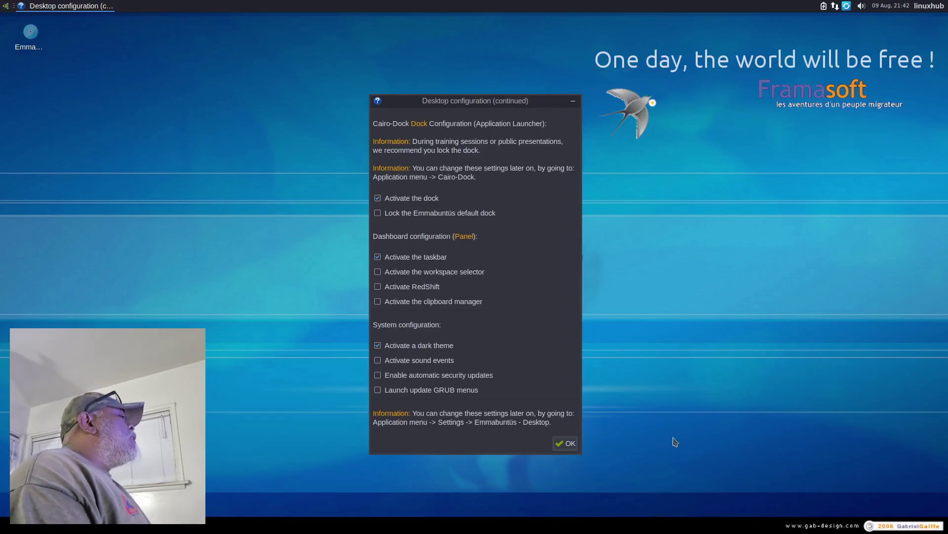
Step: Confirm the default dock, panel and system options, then keep the Simple dock version
{"action": "left_click", "coordinate": [565, 443]}
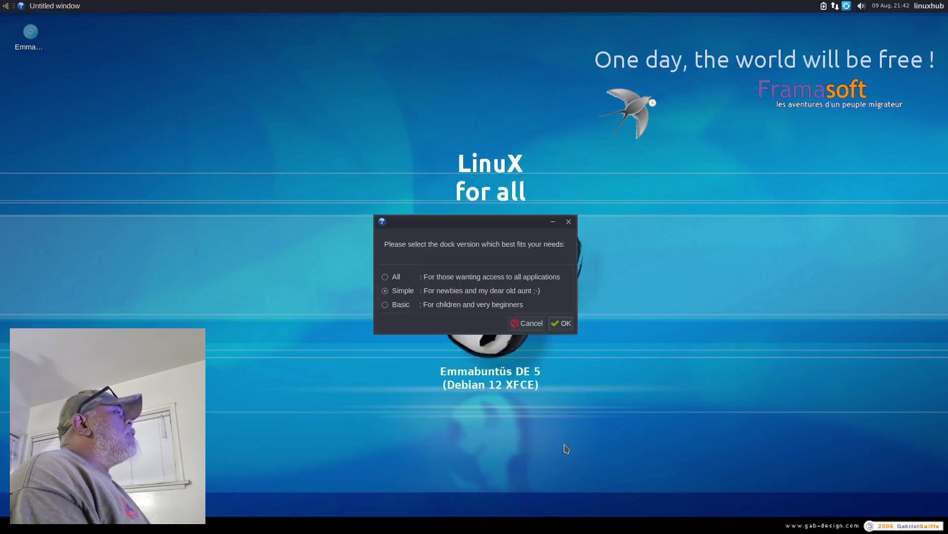
{"action": "left_click", "coordinate": [563, 326]}
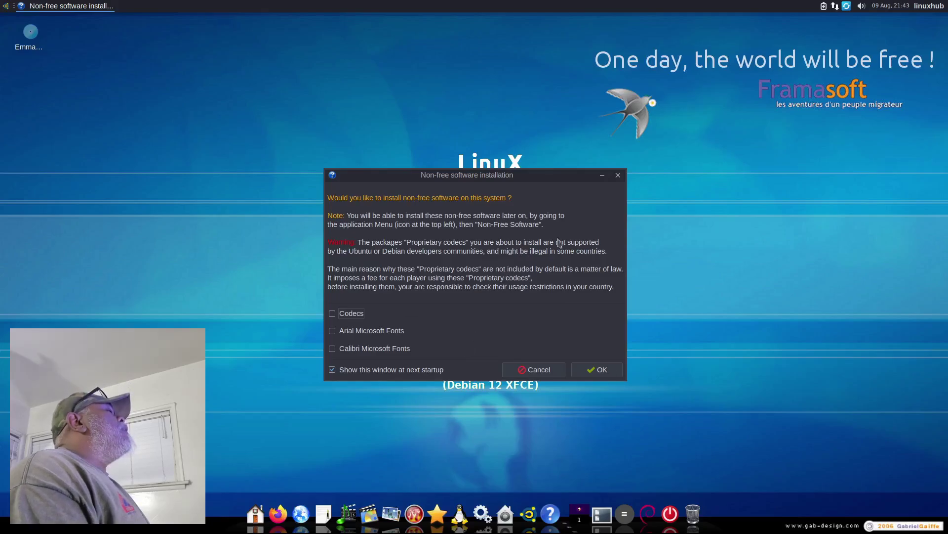
Step: Leave Codecs, Arial and Calibri unticked and confirm the Non-free software dialog
{"action": "left_click", "coordinate": [594, 372]}
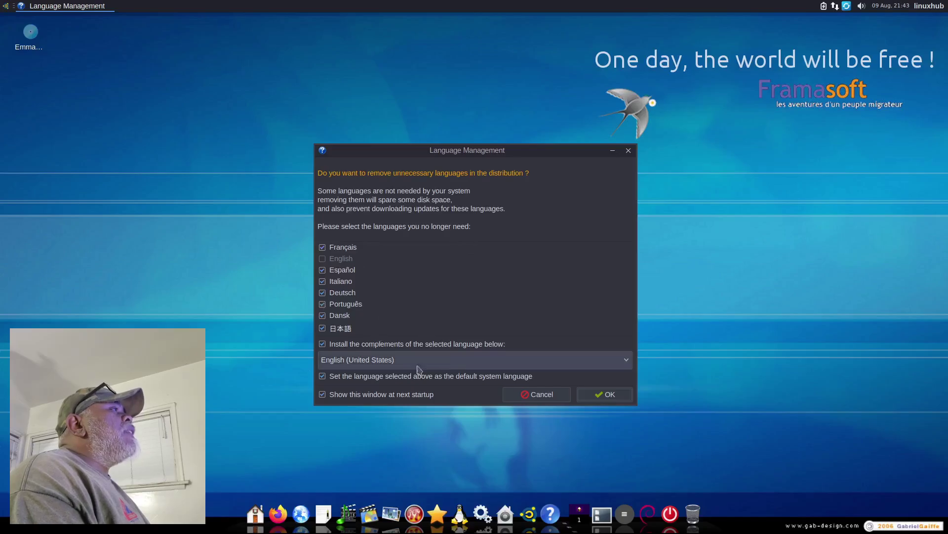
Step: Confirm removing the unneeded languages, keeping English (United States) as the default
{"action": "left_click", "coordinate": [607, 395]}
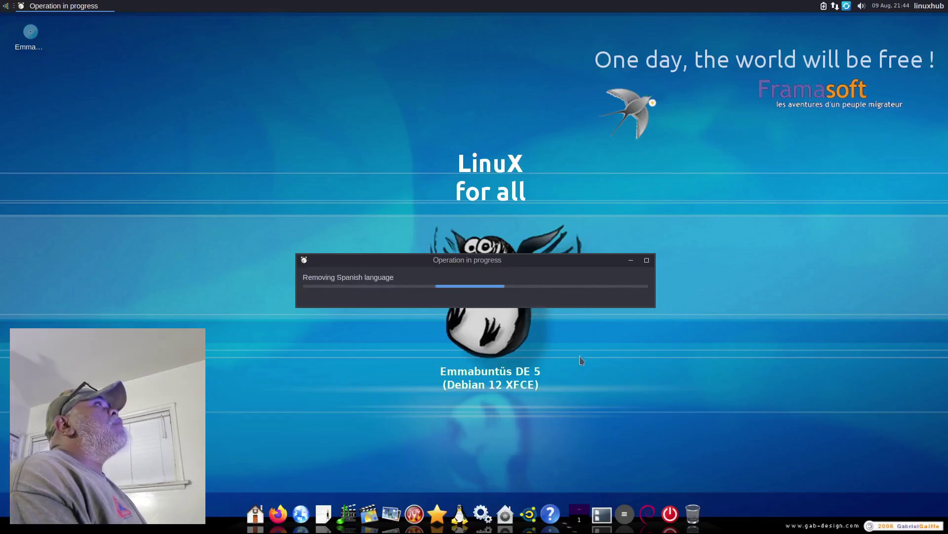
{"action": "mouse_move", "coordinate": [491, 7]}
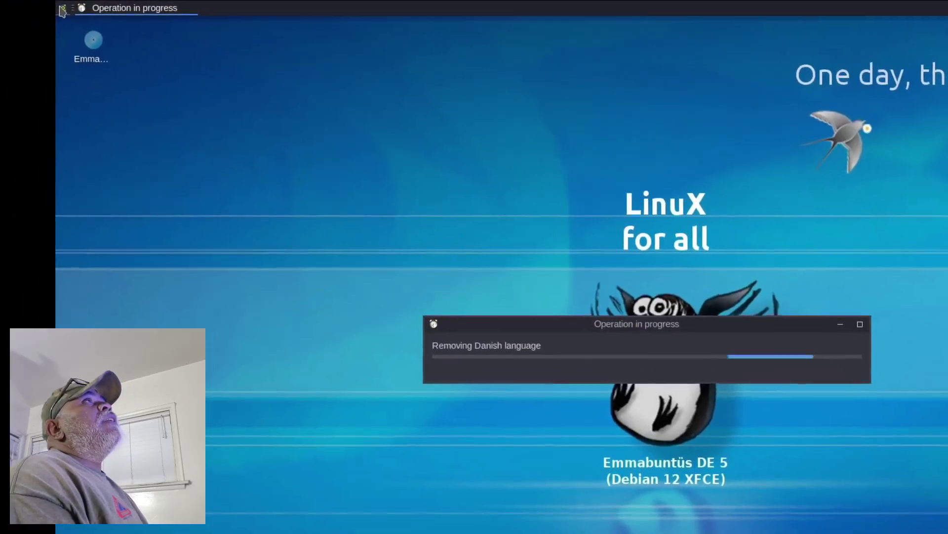
Step: In the Whisker menu, browse Recently Used, All, Accessibility, Accessories, Cairo-Dock, Development, Education, Games, Graphics, Internet and Multimedia
{"action": "left_click", "coordinate": [22, 7]}
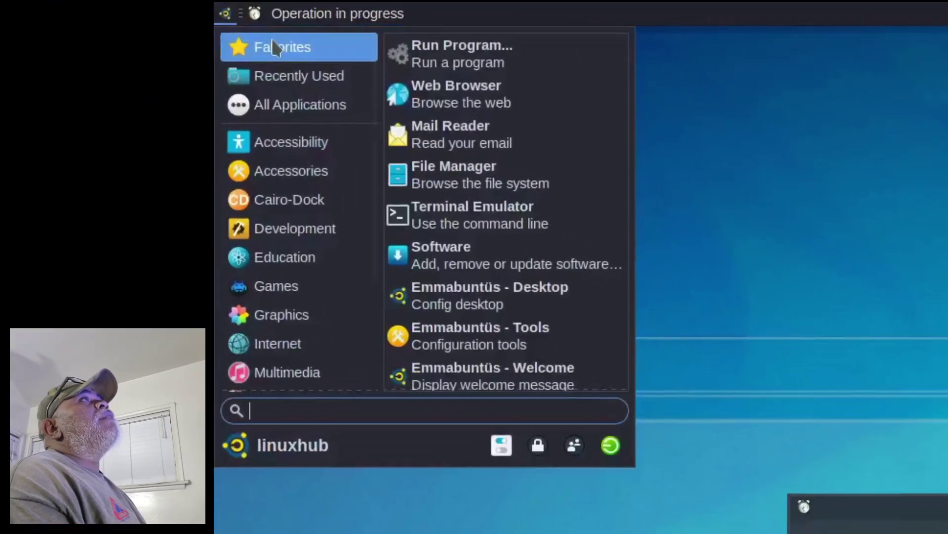
{"action": "left_click", "coordinate": [228, 70]}
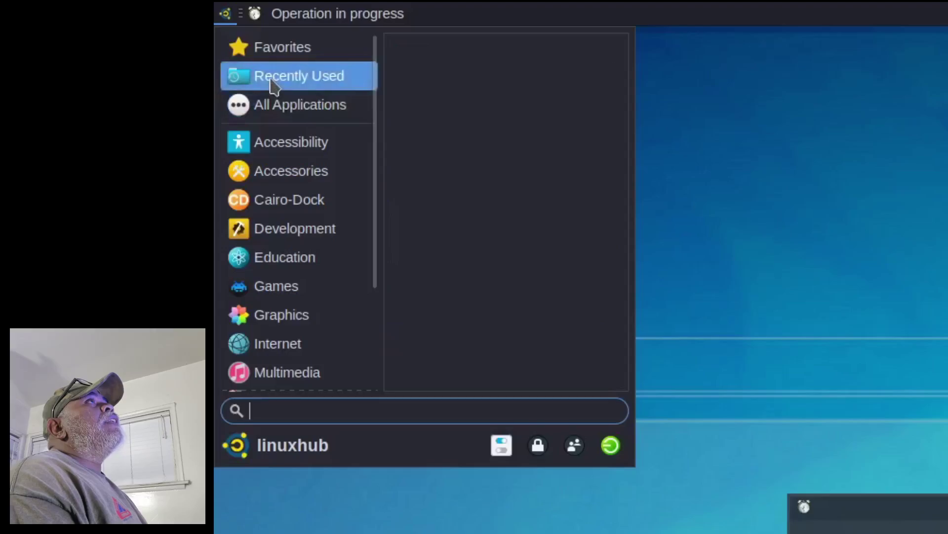
{"action": "left_click", "coordinate": [292, 106]}
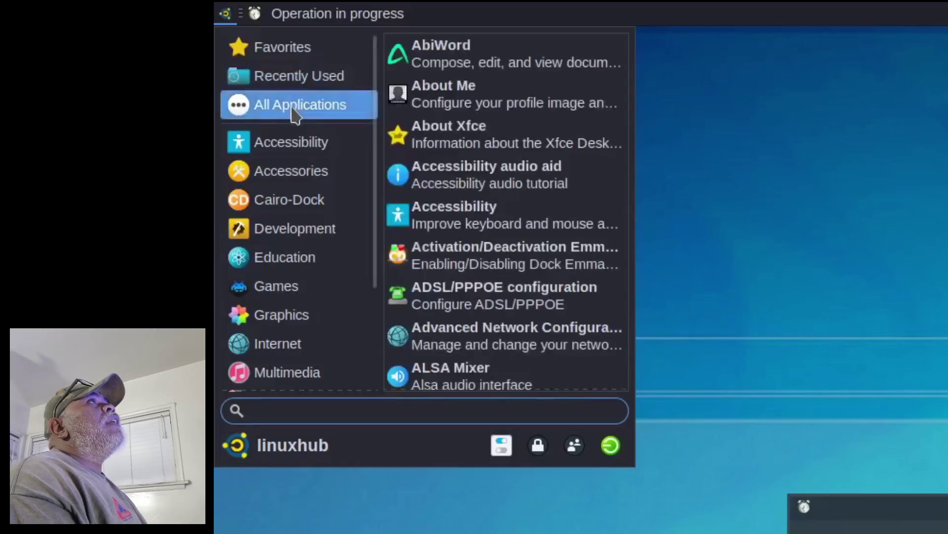
{"action": "left_click", "coordinate": [302, 149]}
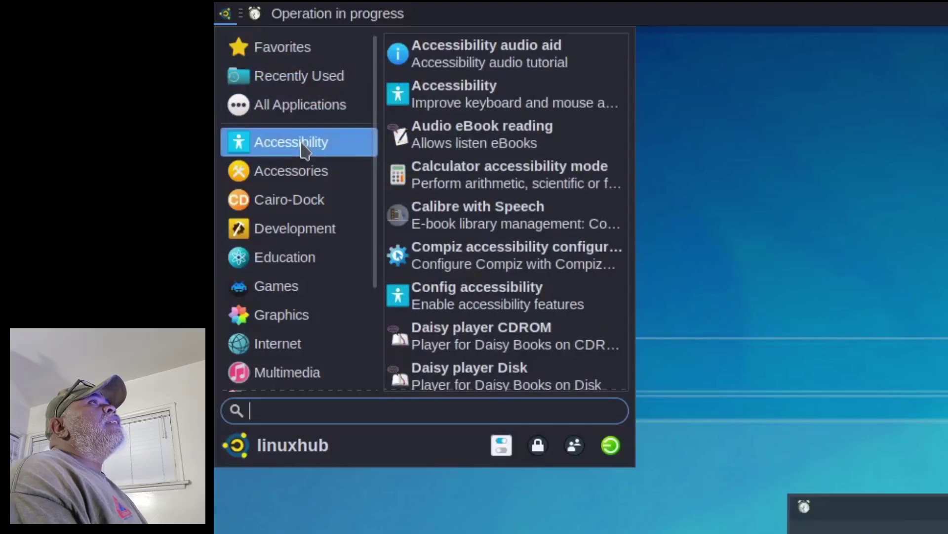
{"action": "left_click", "coordinate": [300, 175]}
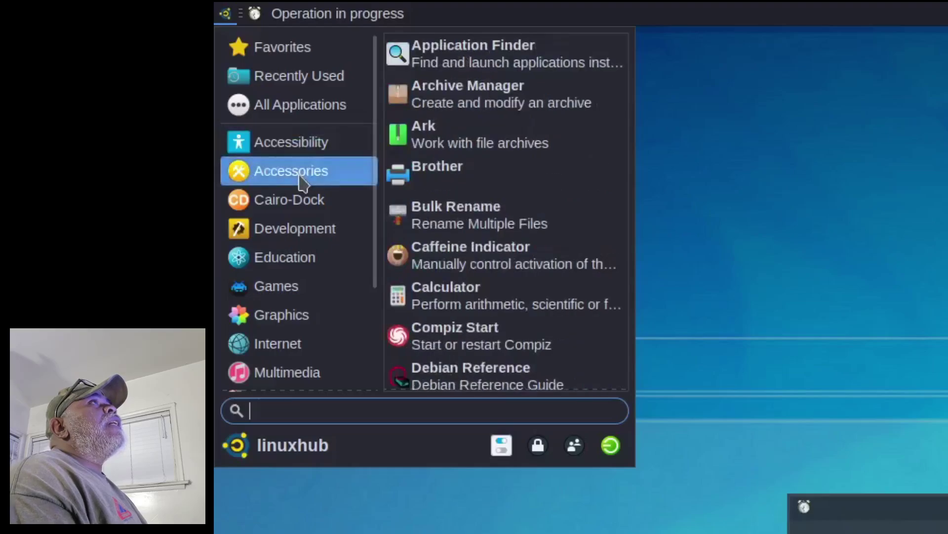
{"action": "left_click", "coordinate": [294, 210]}
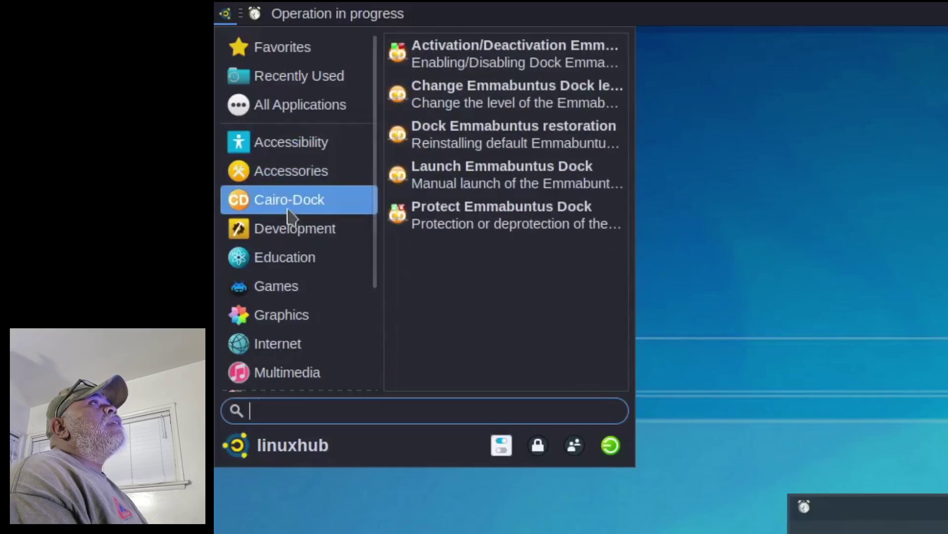
{"action": "left_click", "coordinate": [309, 230]}
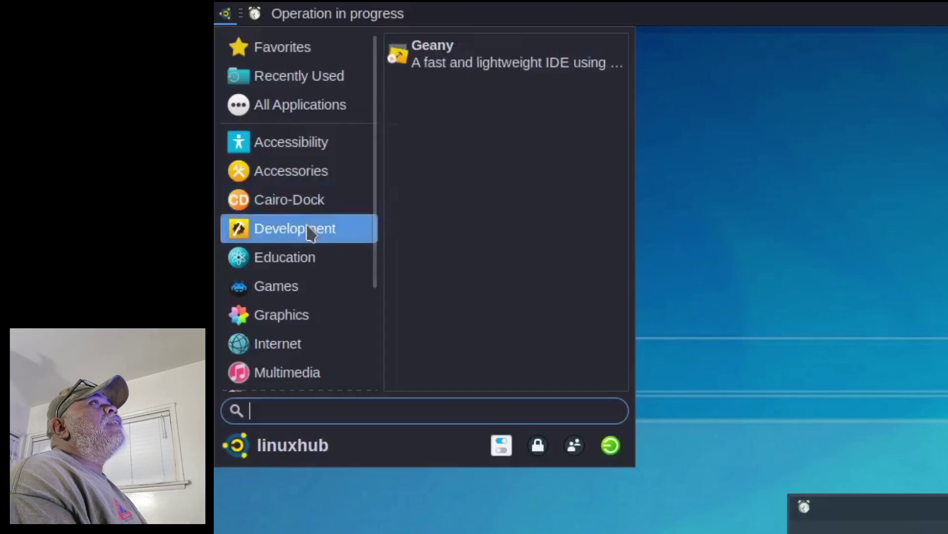
{"action": "left_click", "coordinate": [290, 266]}
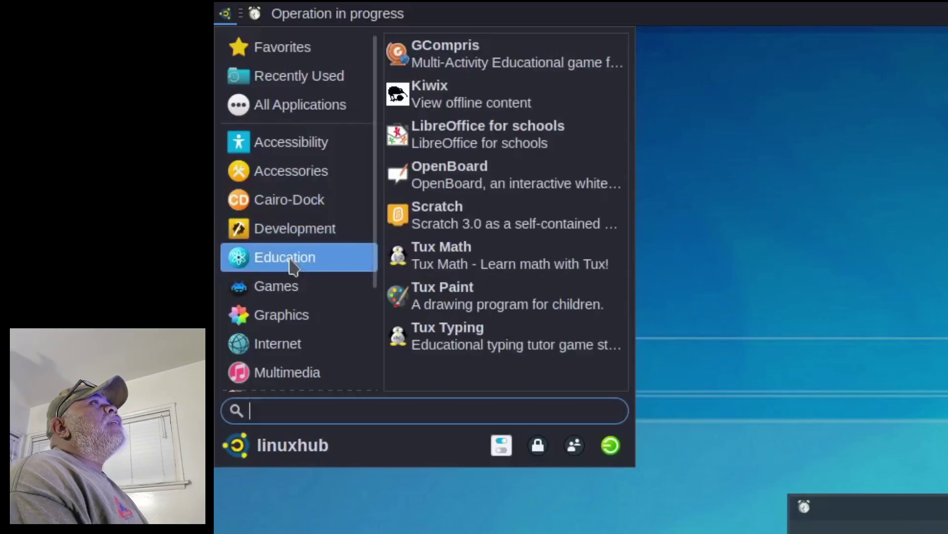
{"action": "left_click", "coordinate": [287, 286]}
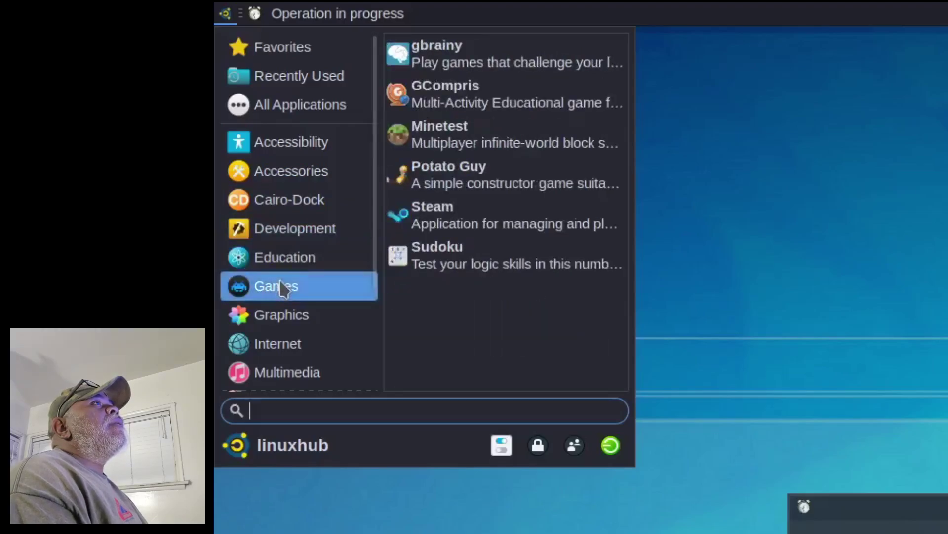
{"action": "left_click", "coordinate": [278, 320]}
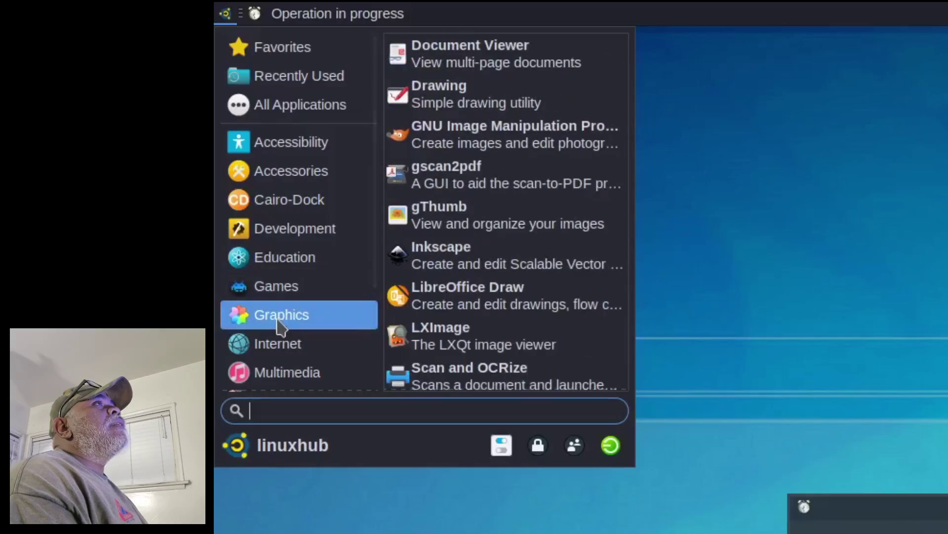
{"action": "left_click", "coordinate": [269, 351]}
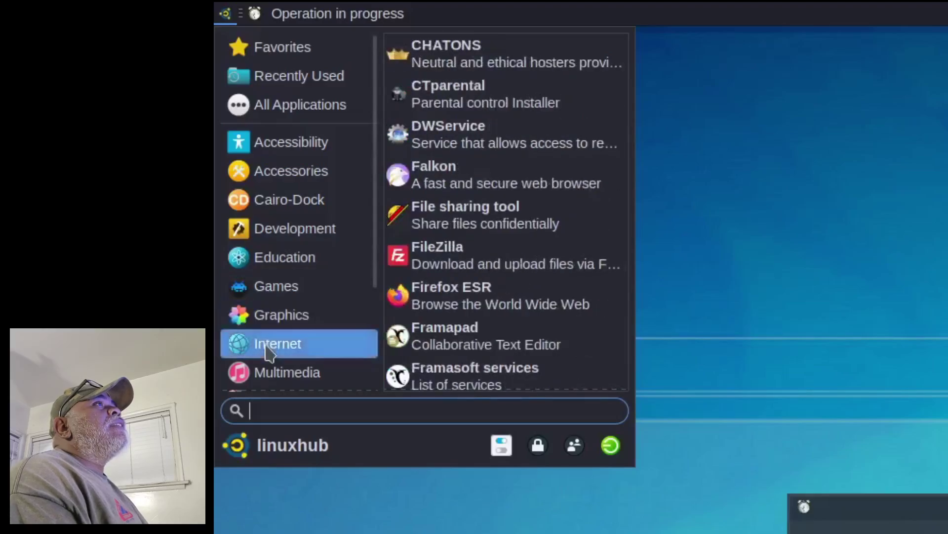
{"action": "left_click", "coordinate": [278, 384]}
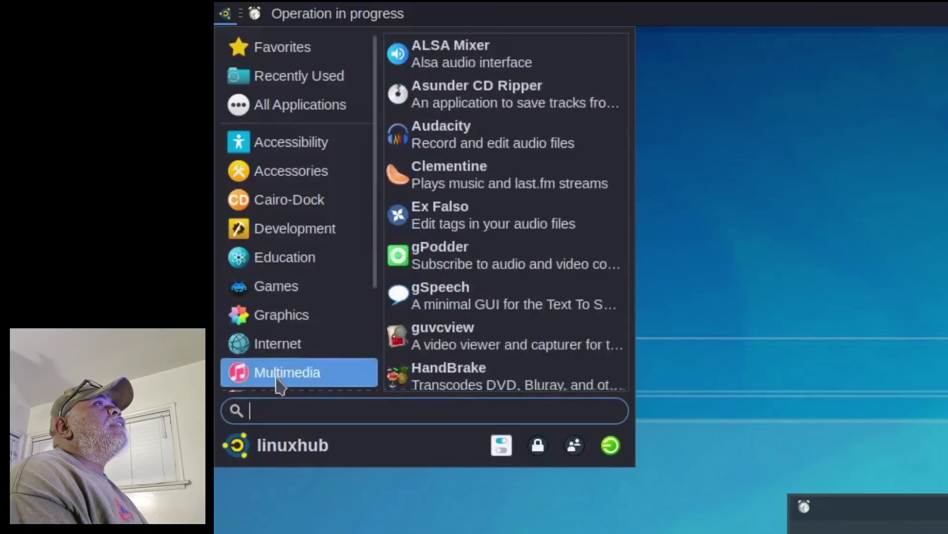
Step: Continue through Education, No Free Softwares, Office, Science and Settings, ending on System tools
{"action": "left_click", "coordinate": [279, 257]}
{"action": "scroll", "coordinate": [280, 259], "scroll_direction": "down", "scroll_amount": 3}
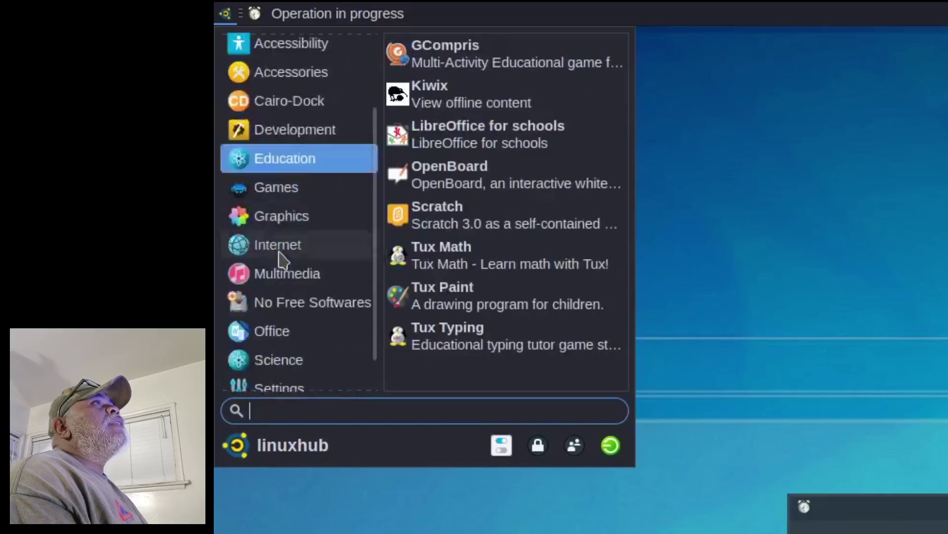
{"action": "left_click", "coordinate": [276, 267]}
{"action": "key", "text": "Down"}
{"action": "left_click", "coordinate": [293, 264]}
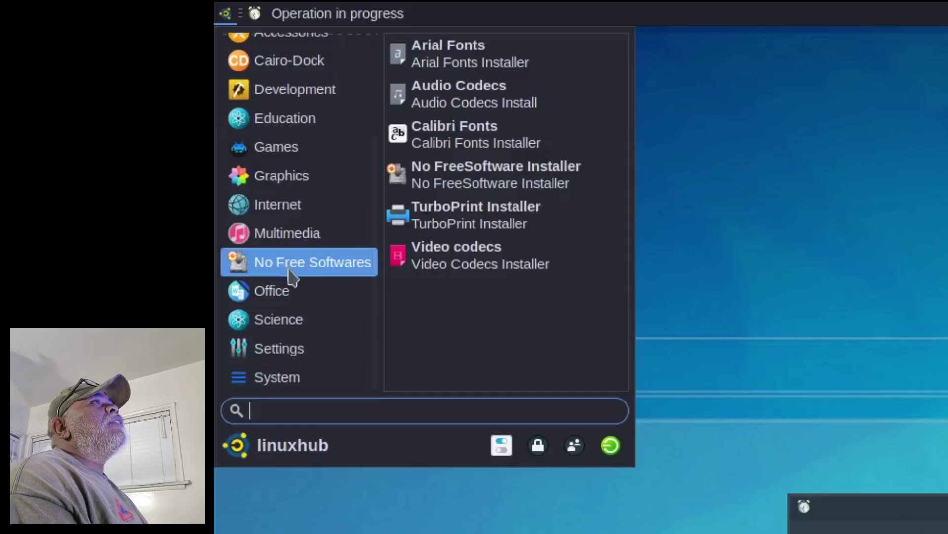
{"action": "left_click", "coordinate": [284, 296]}
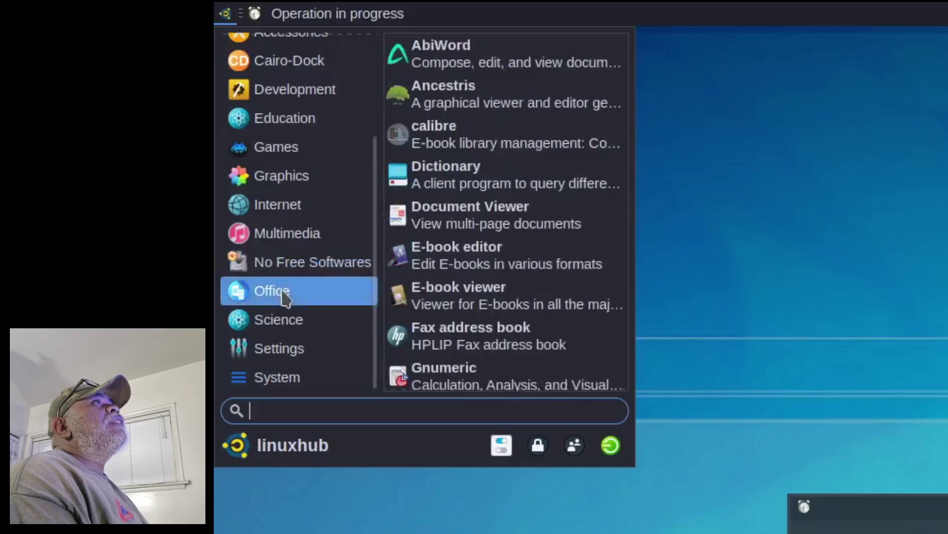
{"action": "left_click", "coordinate": [291, 324]}
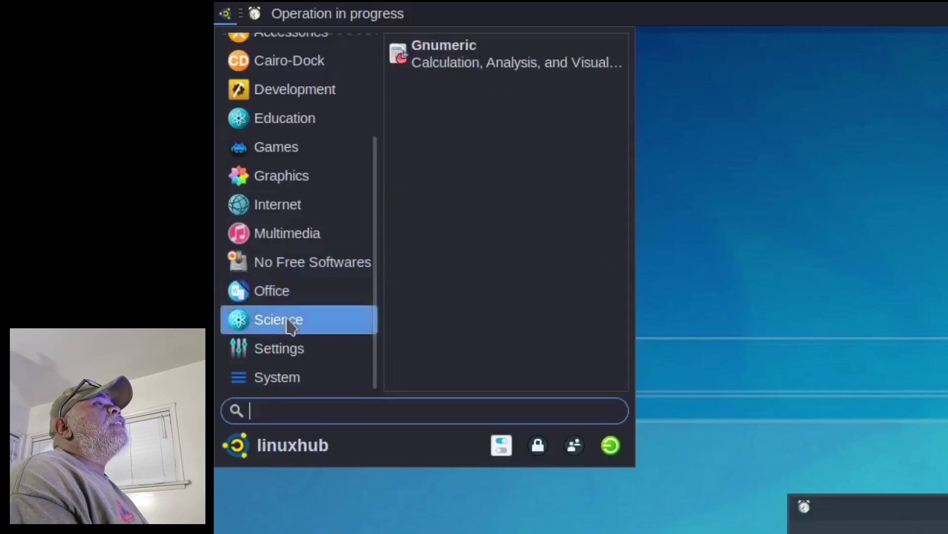
{"action": "left_click", "coordinate": [293, 355]}
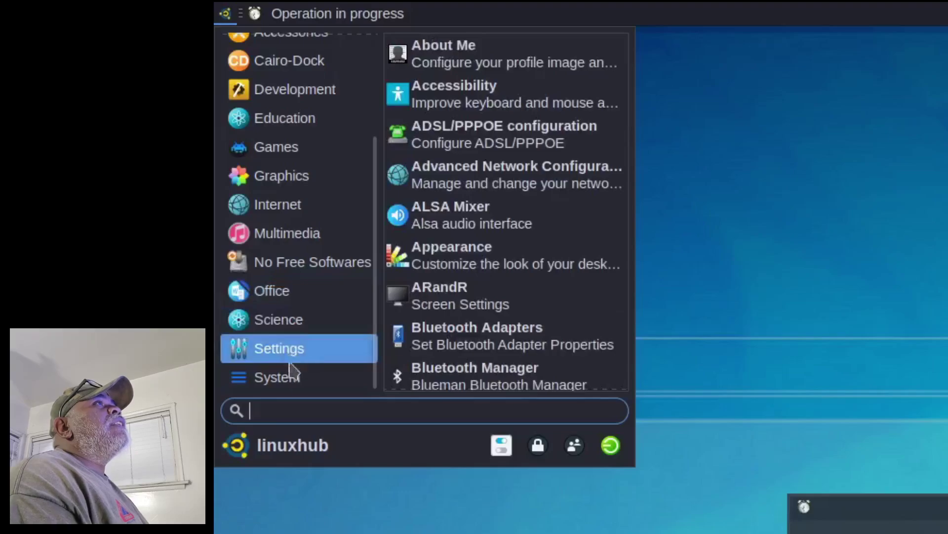
{"action": "left_click", "coordinate": [275, 391]}
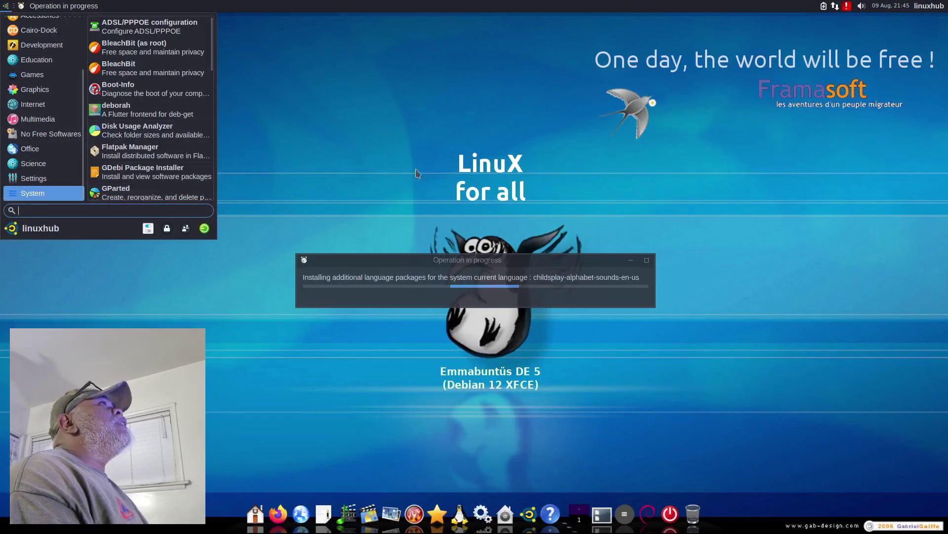
Step: Close the Whisker menu and bring up the full applications list from the dock
{"action": "left_click", "coordinate": [433, 159]}
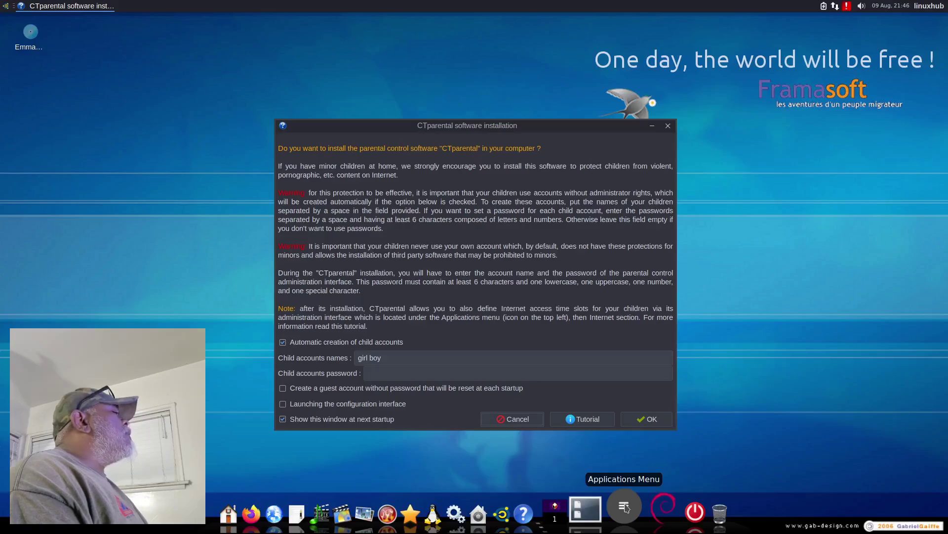
{"action": "left_click", "coordinate": [625, 507]}
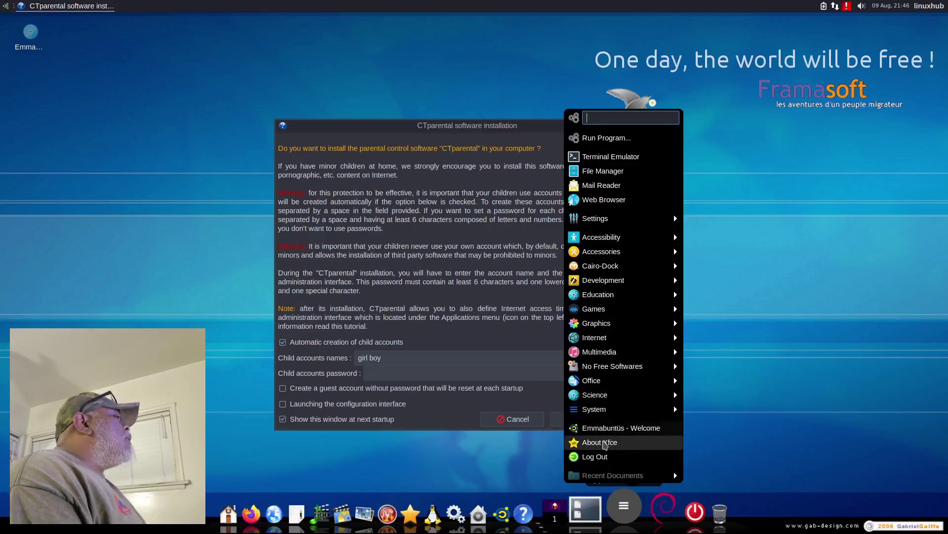
Step: Open About Xfce, view its About, Credits, Debian and Copyright tabs, then close it
{"action": "left_click", "coordinate": [604, 444]}
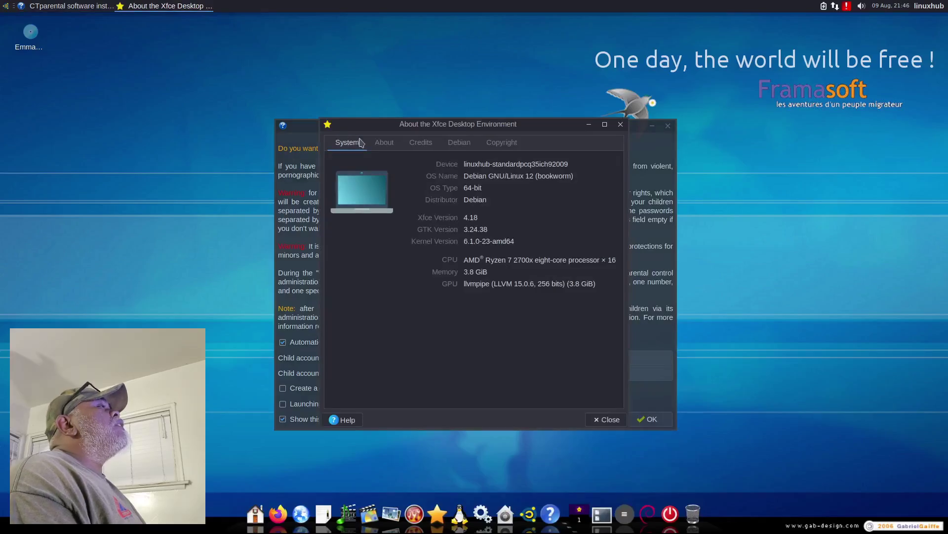
{"action": "left_click", "coordinate": [384, 142]}
{"action": "scroll", "coordinate": [504, 274], "scroll_direction": "down", "scroll_amount": 10}
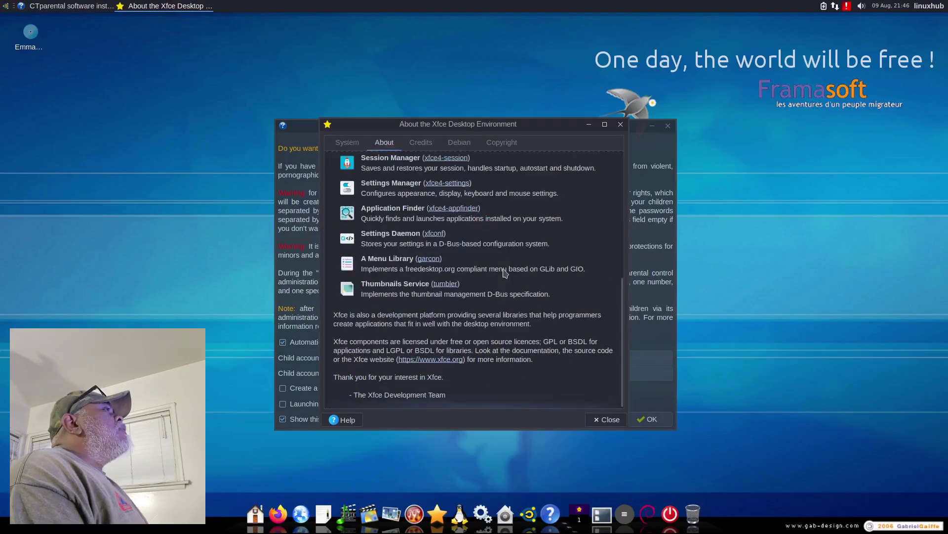
{"action": "left_click", "coordinate": [420, 142]}
{"action": "left_click", "coordinate": [473, 144]}
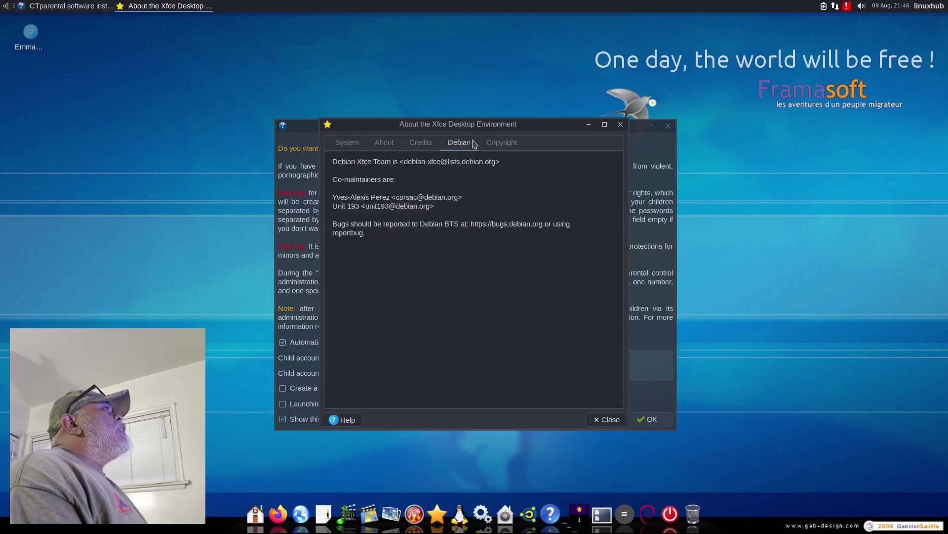
{"action": "left_click", "coordinate": [509, 145]}
{"action": "left_click", "coordinate": [606, 419]}
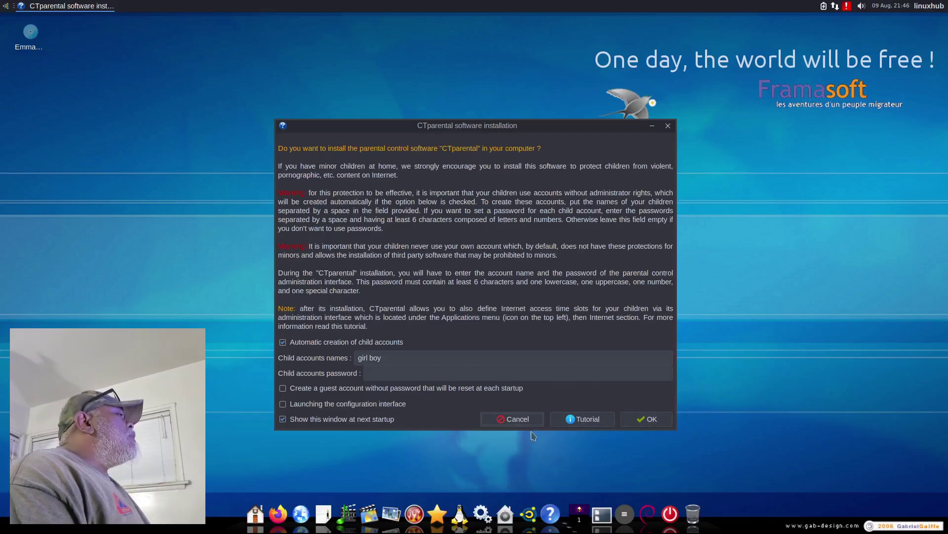
Step: Cancel the CTparental installation and close the Emmabuntüs Welcome window
{"action": "left_click", "coordinate": [502, 419]}
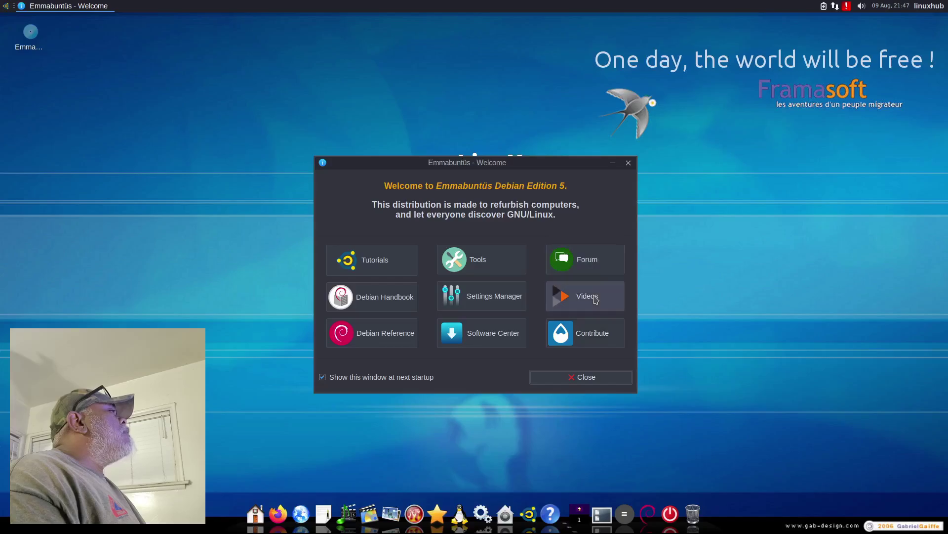
{"action": "left_click", "coordinate": [603, 341]}
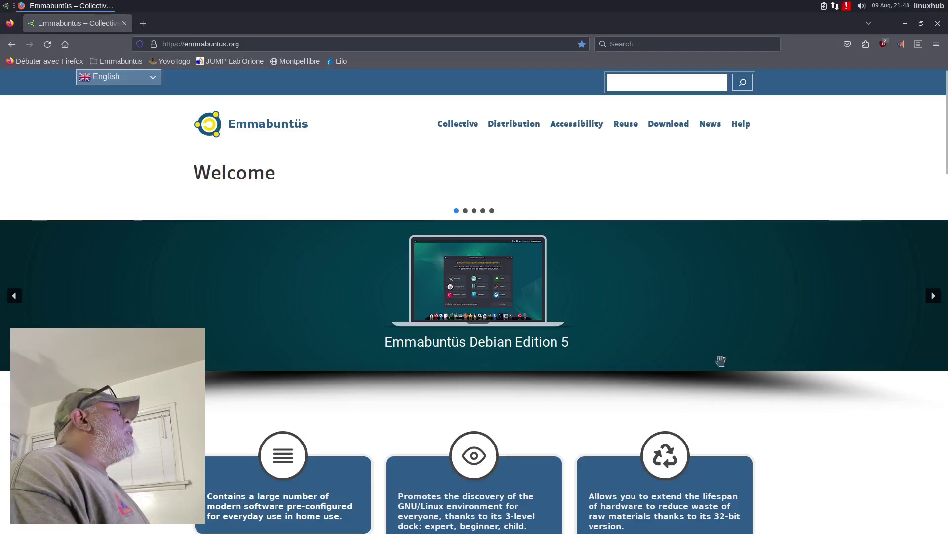
Step: Scroll down the emmabuntus.org homepage and back to the top, then open Firefox's main menu
{"action": "scroll", "coordinate": [788, 347], "scroll_direction": "down", "scroll_amount": 2}
{"action": "scroll", "coordinate": [789, 347], "scroll_direction": "down", "scroll_amount": 3}
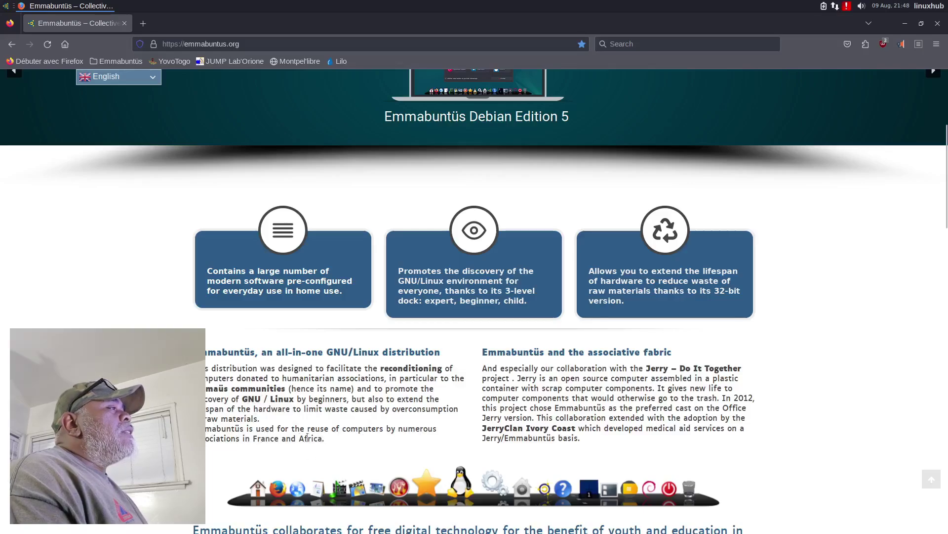
{"action": "scroll", "coordinate": [342, 440], "scroll_direction": "down", "scroll_amount": 9}
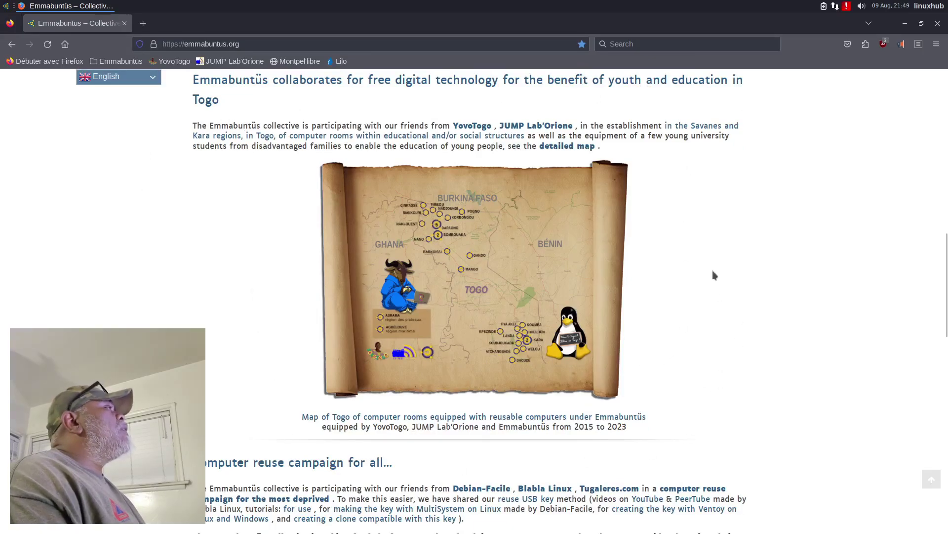
{"action": "scroll", "coordinate": [105, 320], "scroll_direction": "down", "scroll_amount": 10}
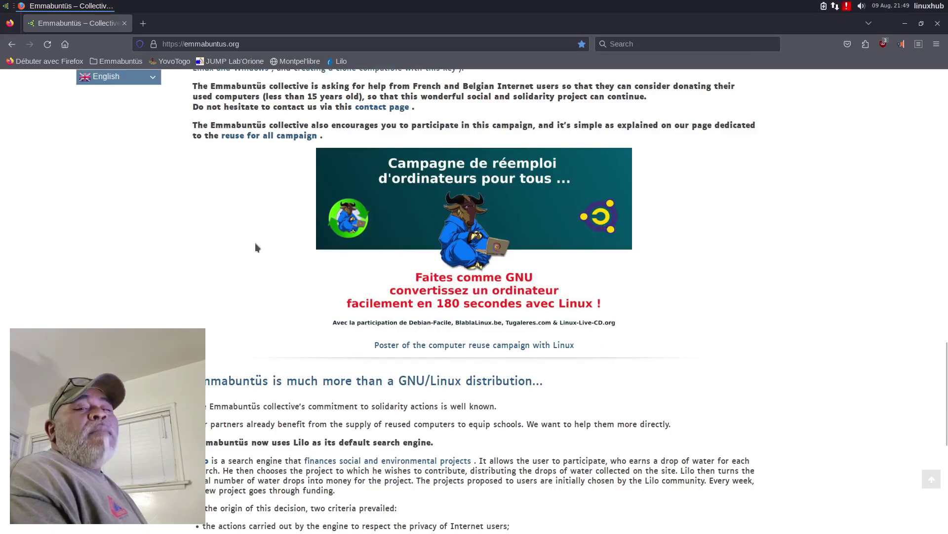
{"action": "scroll", "coordinate": [207, 242], "scroll_direction": "up", "scroll_amount": 15}
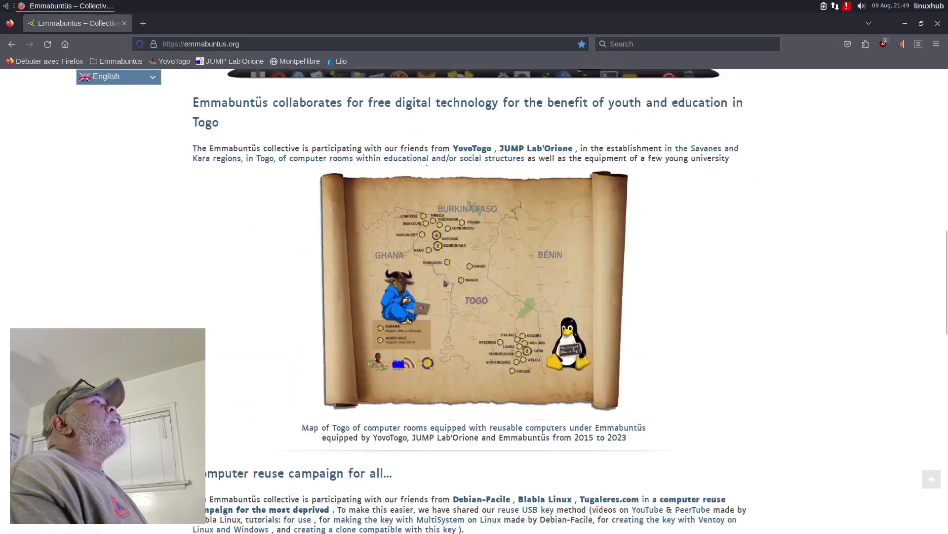
{"action": "scroll", "coordinate": [249, 294], "scroll_direction": "up", "scroll_amount": 5}
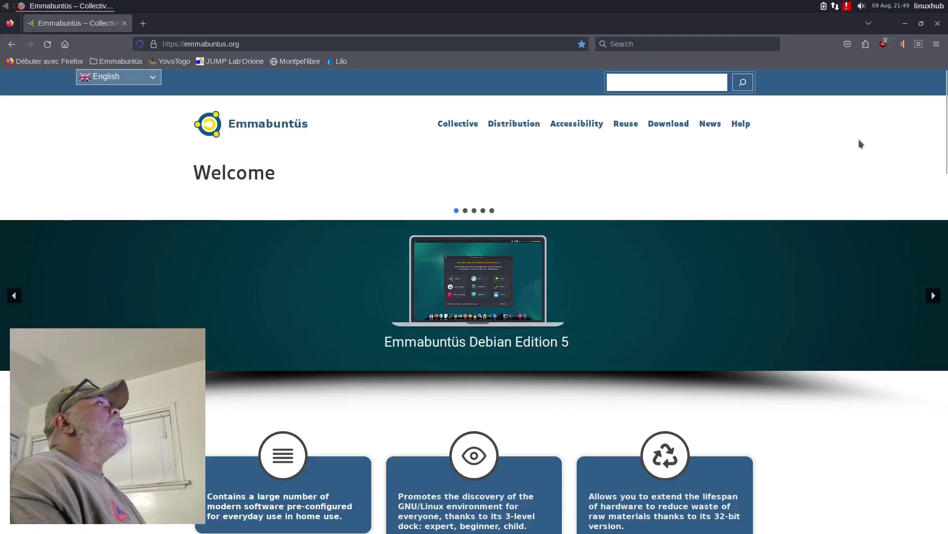
{"action": "left_click", "coordinate": [937, 44]}
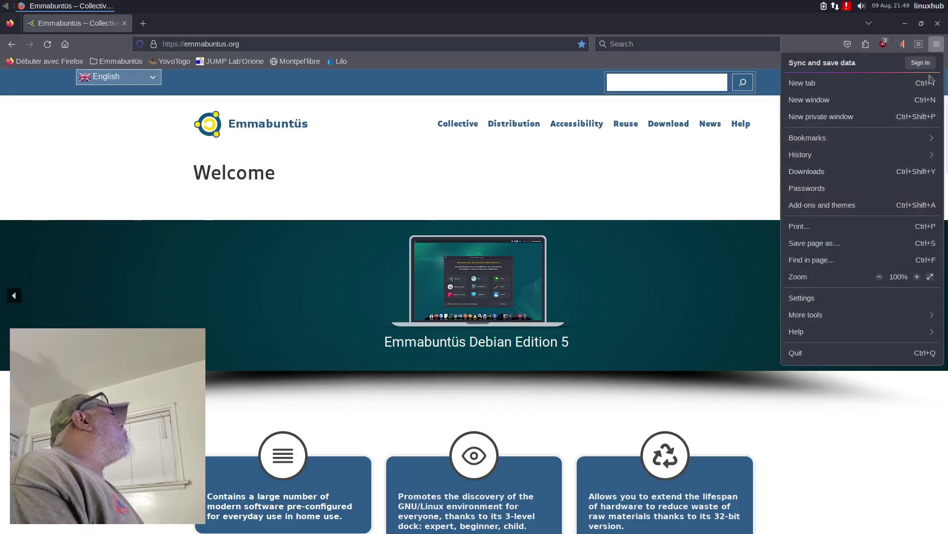
Step: Check Help > About Firefox shows 115.13.0esr, then close the dialog and Firefox
{"action": "left_click", "coordinate": [833, 334]}
{"action": "left_click", "coordinate": [818, 187]}
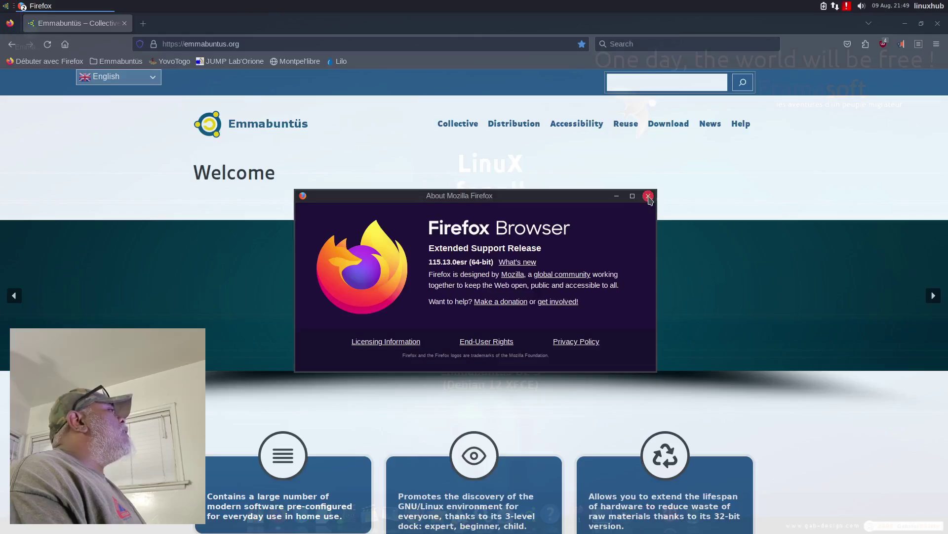
{"action": "left_click", "coordinate": [649, 196]}
{"action": "left_click", "coordinate": [938, 24]}
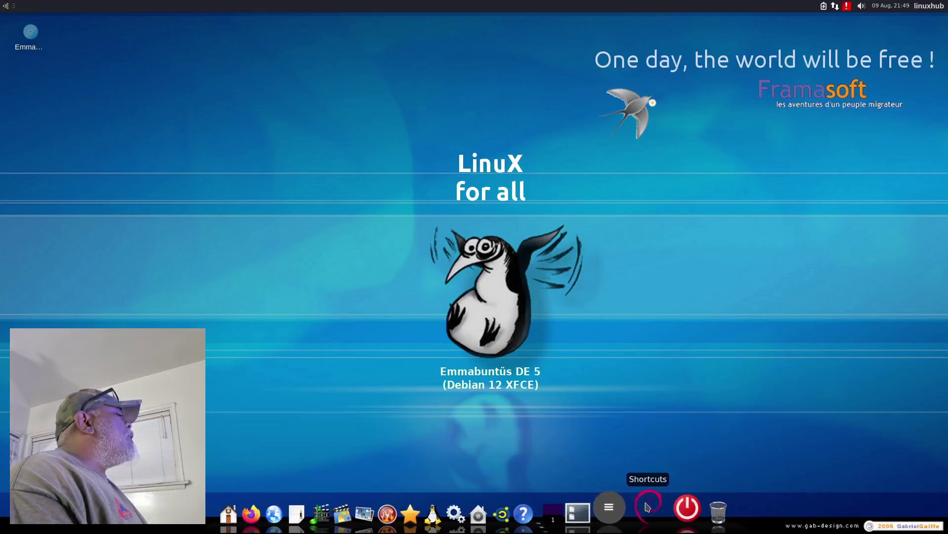
Step: Browse the dock's drives, accessibility, Maintenance, Burn, Photo and Video groups, ending on Office
{"action": "left_click", "coordinate": [647, 506]}
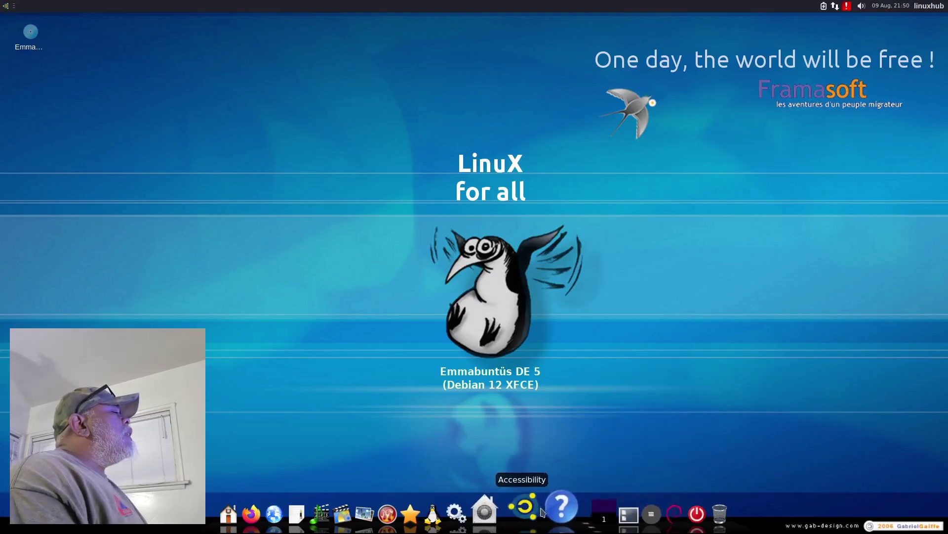
{"action": "mouse_move", "coordinate": [549, 507]}
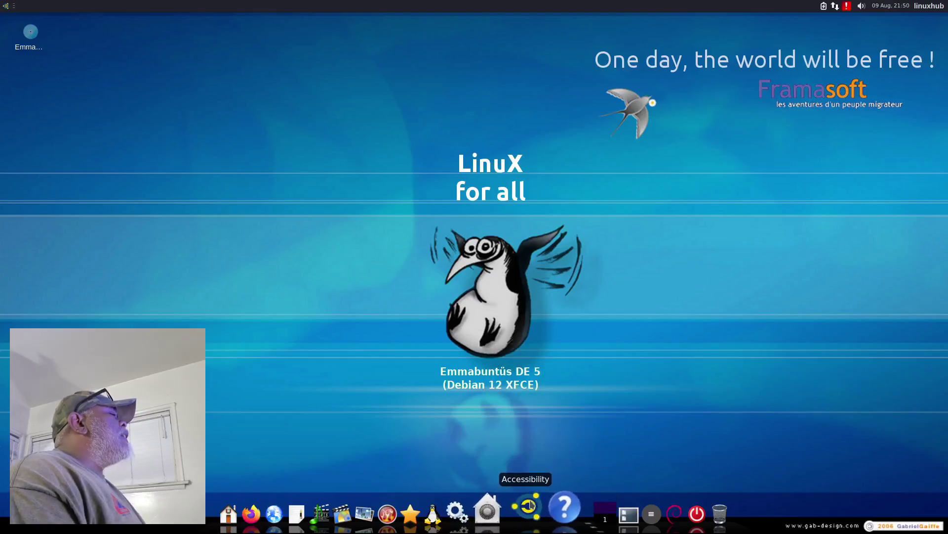
{"action": "left_click", "coordinate": [529, 505]}
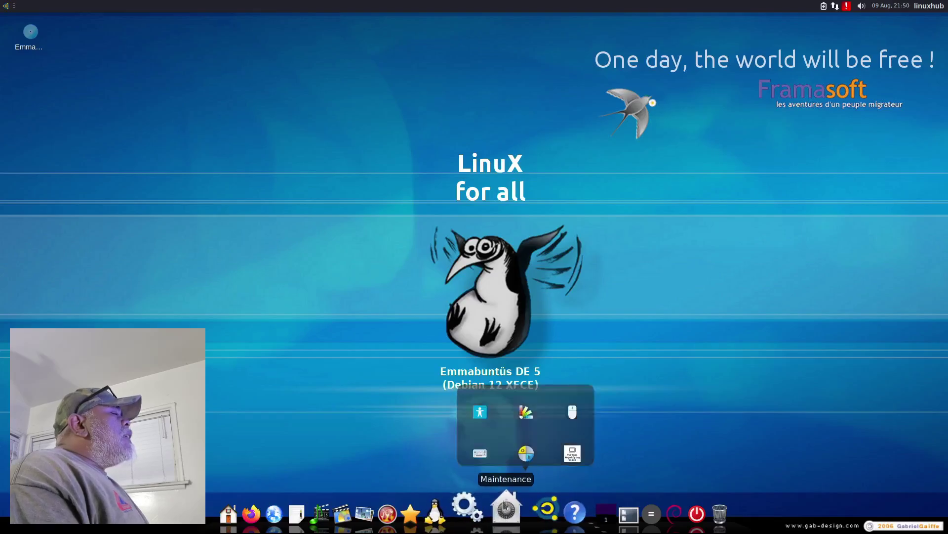
{"action": "mouse_move", "coordinate": [505, 506]}
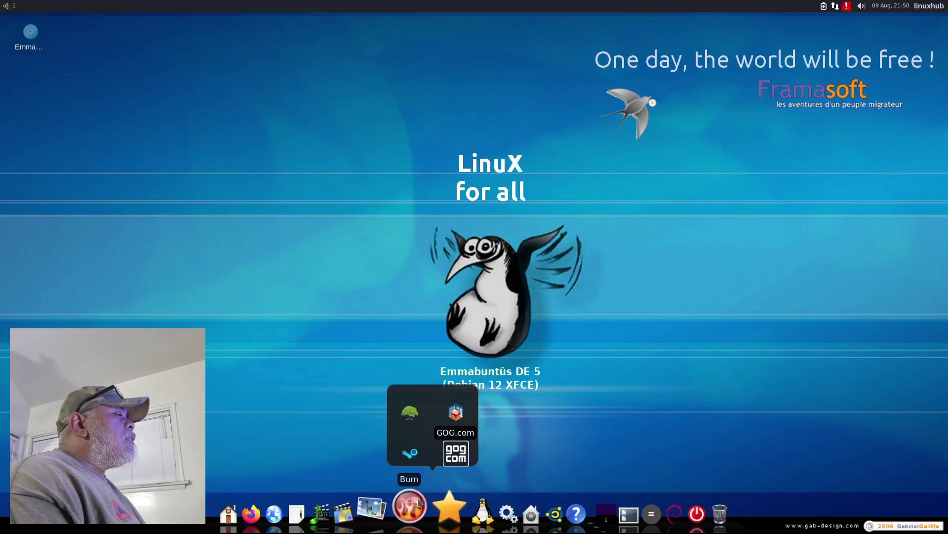
{"action": "mouse_move", "coordinate": [417, 502]}
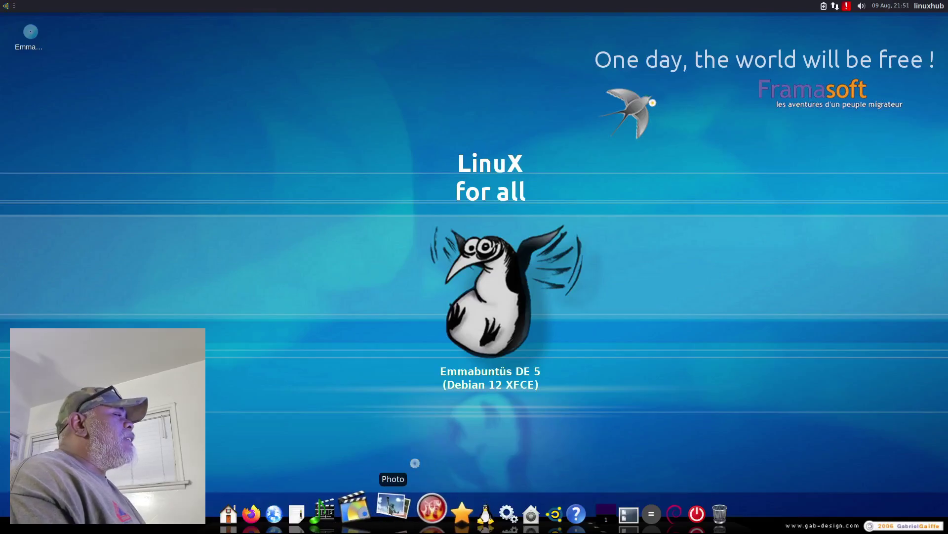
{"action": "mouse_move", "coordinate": [391, 509]}
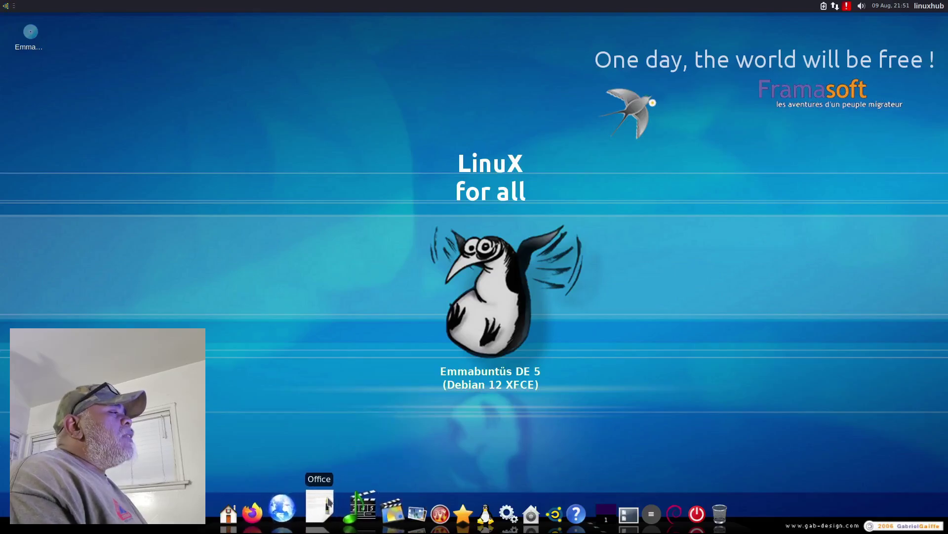
{"action": "mouse_move", "coordinate": [330, 501]}
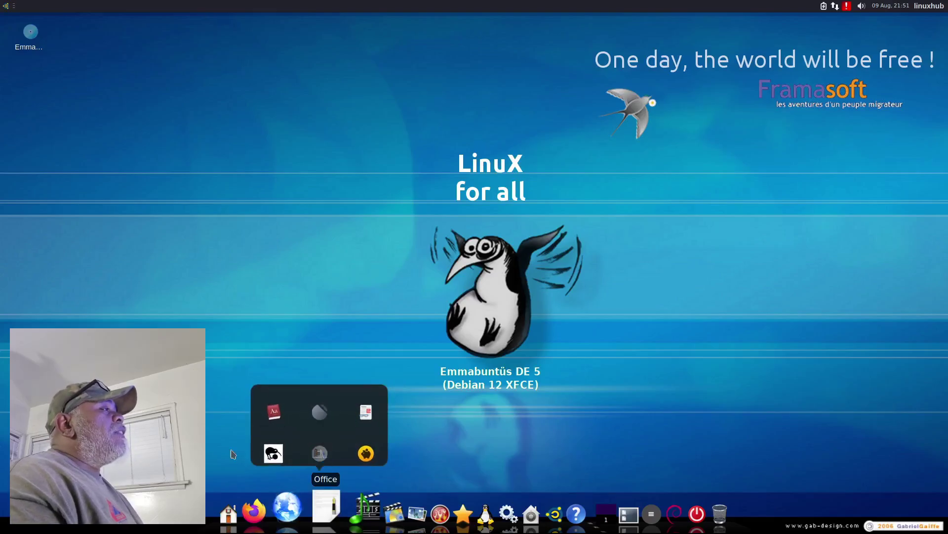
Step: Launch LibreOffice and open then close new Writer, Calc, Impress, Draw and Math documents
{"action": "left_click", "coordinate": [319, 411]}
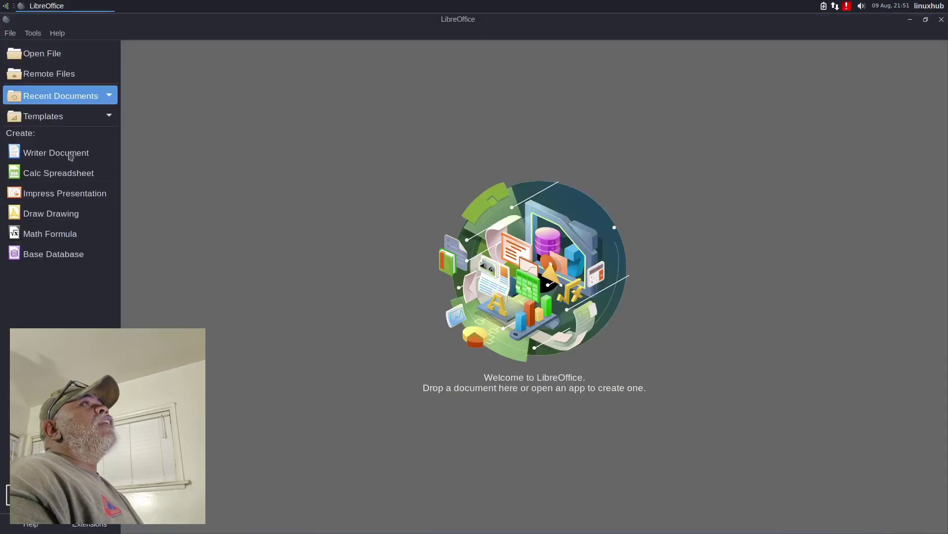
{"action": "left_click", "coordinate": [47, 157]}
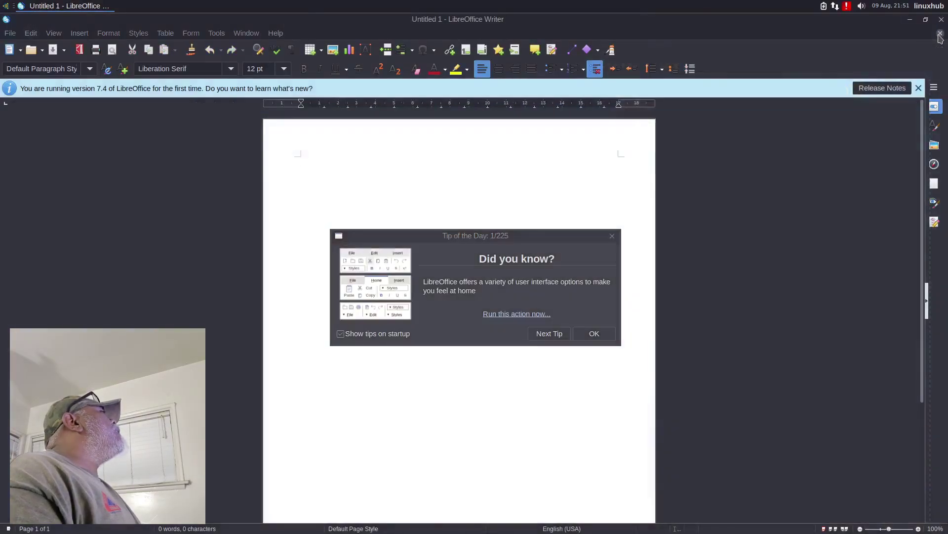
{"action": "left_click", "coordinate": [940, 33]}
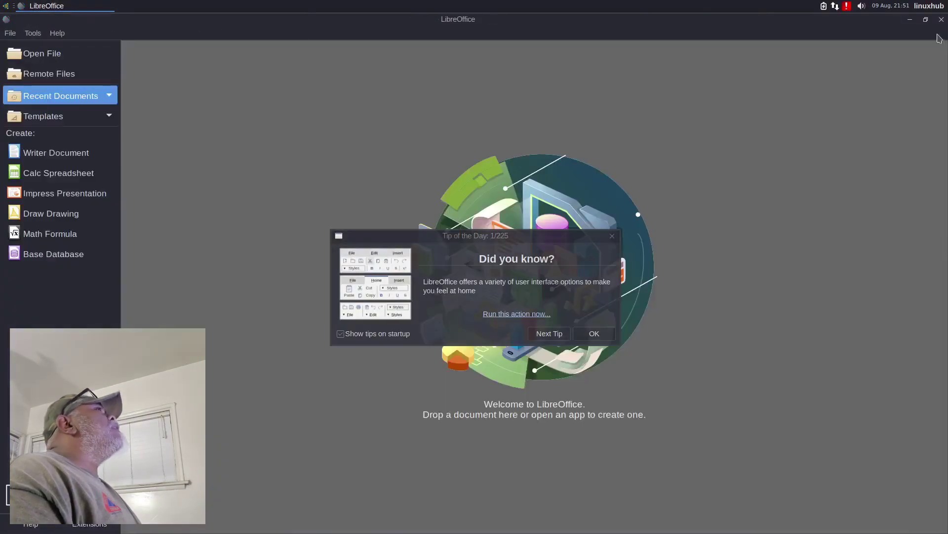
{"action": "left_click", "coordinate": [45, 174]}
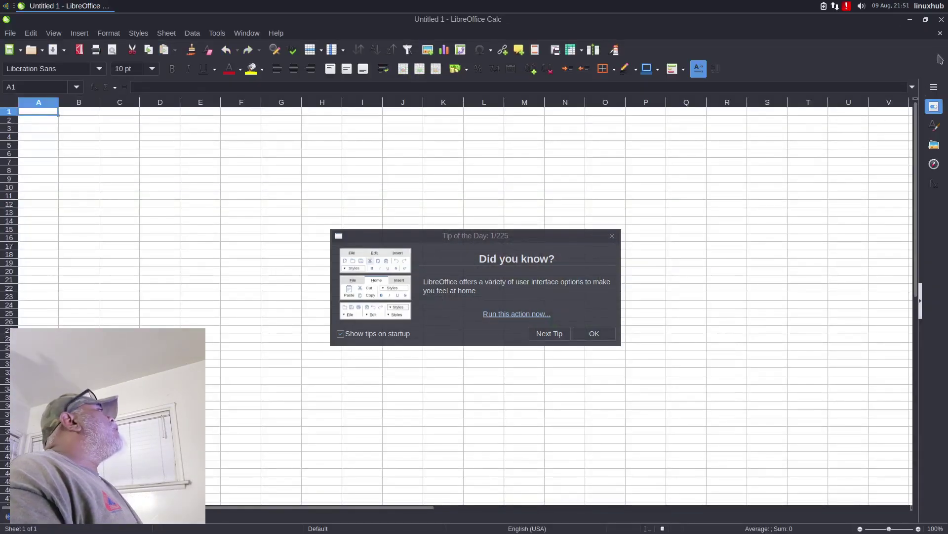
{"action": "left_click", "coordinate": [940, 33]}
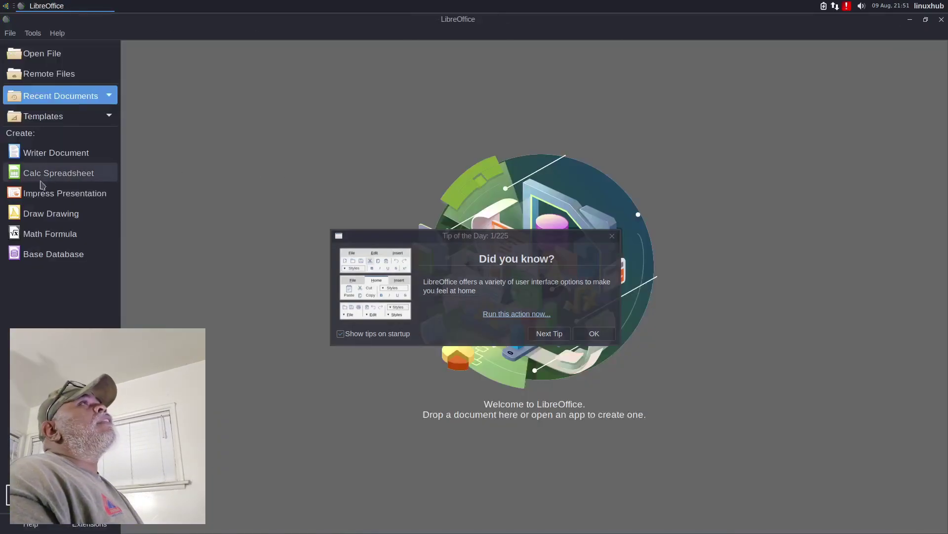
{"action": "left_click", "coordinate": [39, 197]}
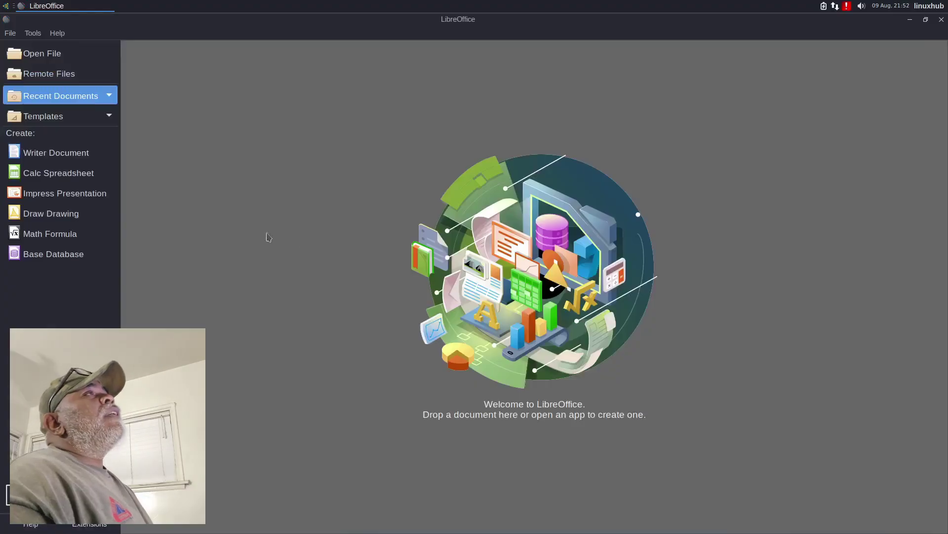
{"action": "left_click", "coordinate": [38, 217]}
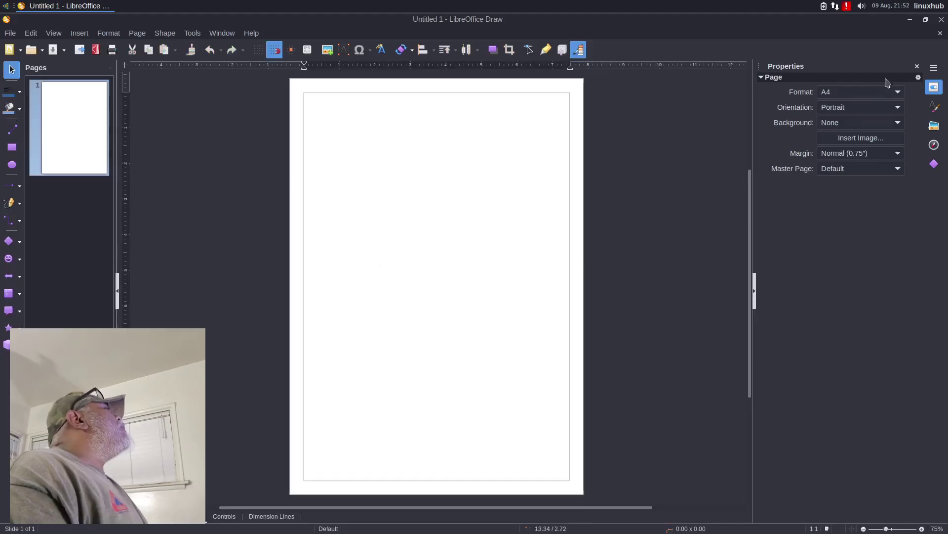
{"action": "left_click", "coordinate": [940, 33]}
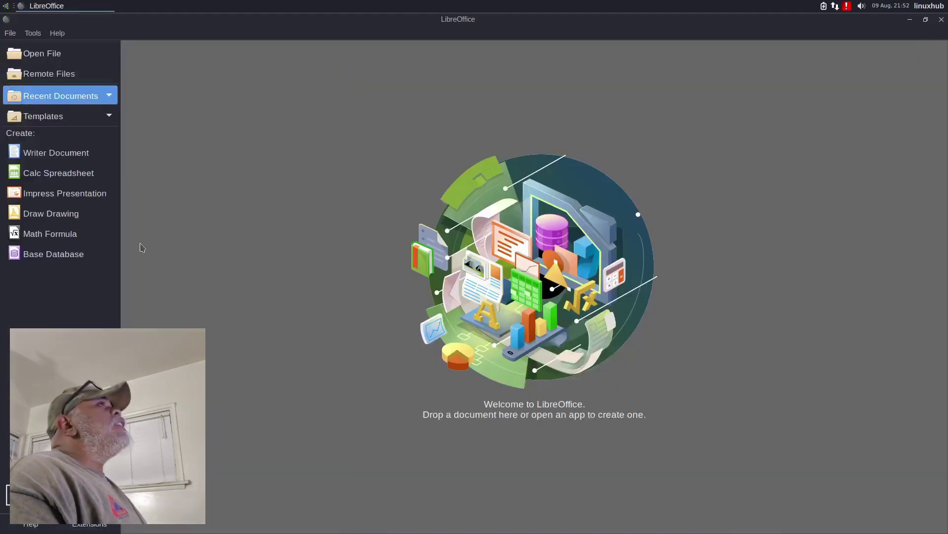
{"action": "left_click", "coordinate": [54, 239]}
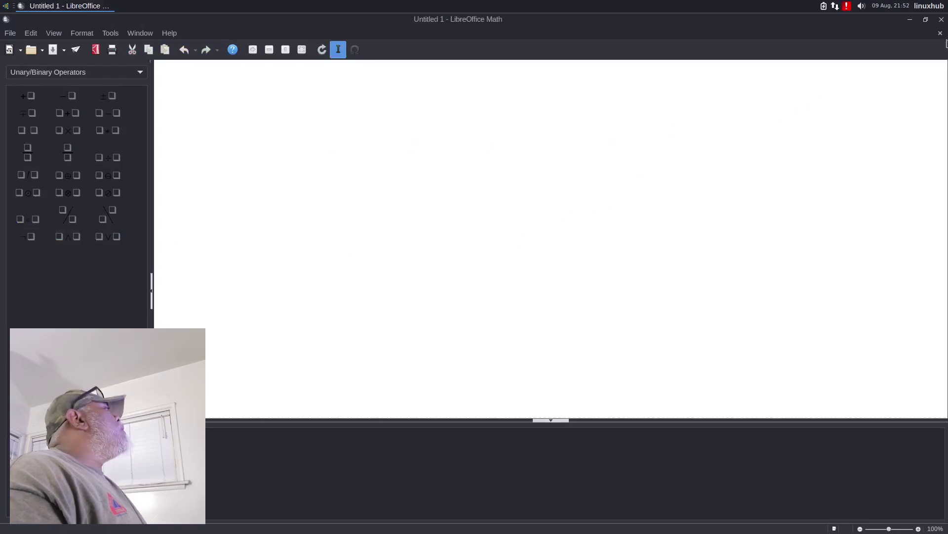
{"action": "left_click", "coordinate": [940, 33]}
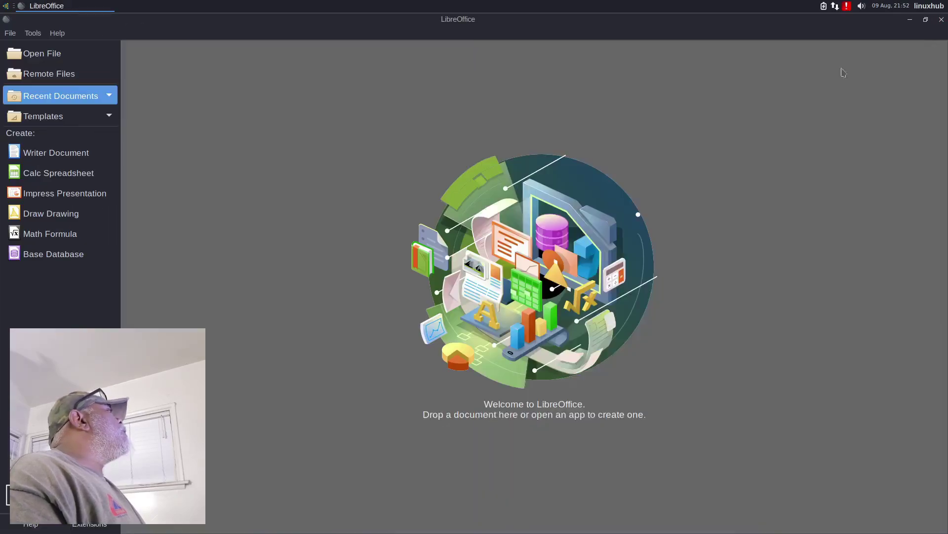
Step: Start and cancel the Base database wizard, then check About LibreOffice shows 7.4.7.2
{"action": "left_click", "coordinate": [31, 258]}
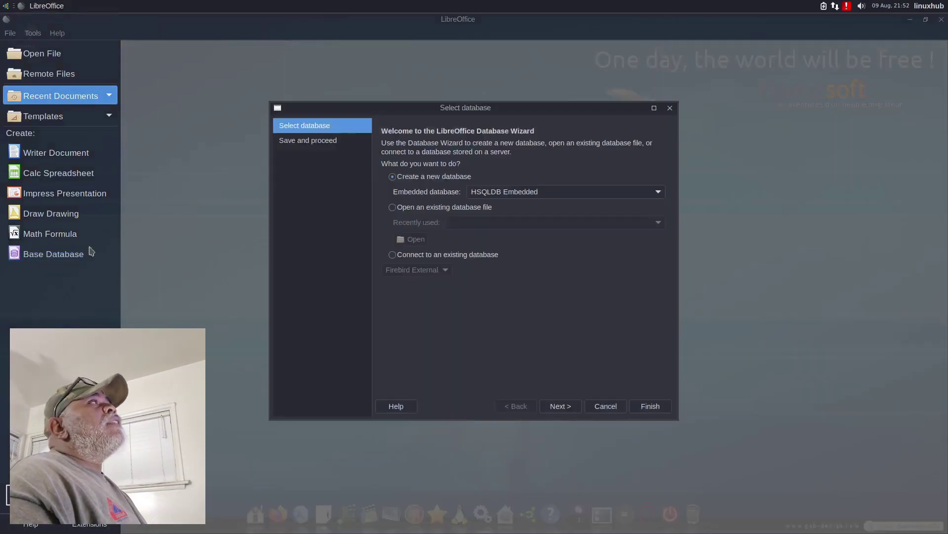
{"action": "left_click", "coordinate": [600, 408]}
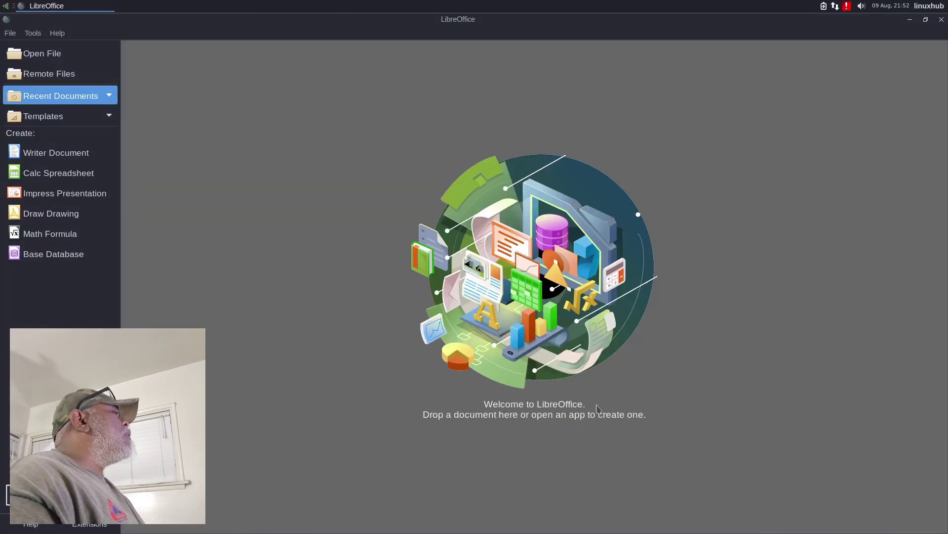
{"action": "left_click", "coordinate": [58, 33]}
{"action": "left_click", "coordinate": [102, 184]}
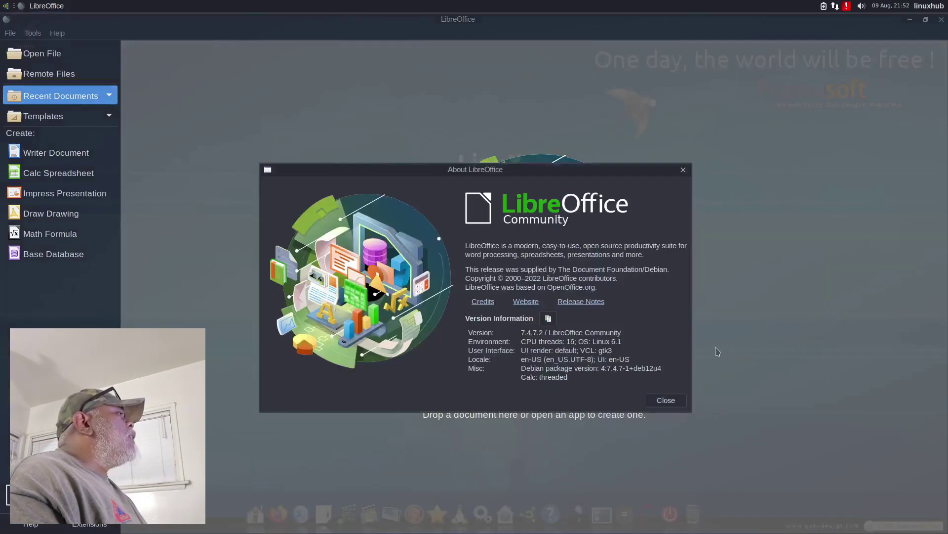
{"action": "left_click", "coordinate": [667, 400]}
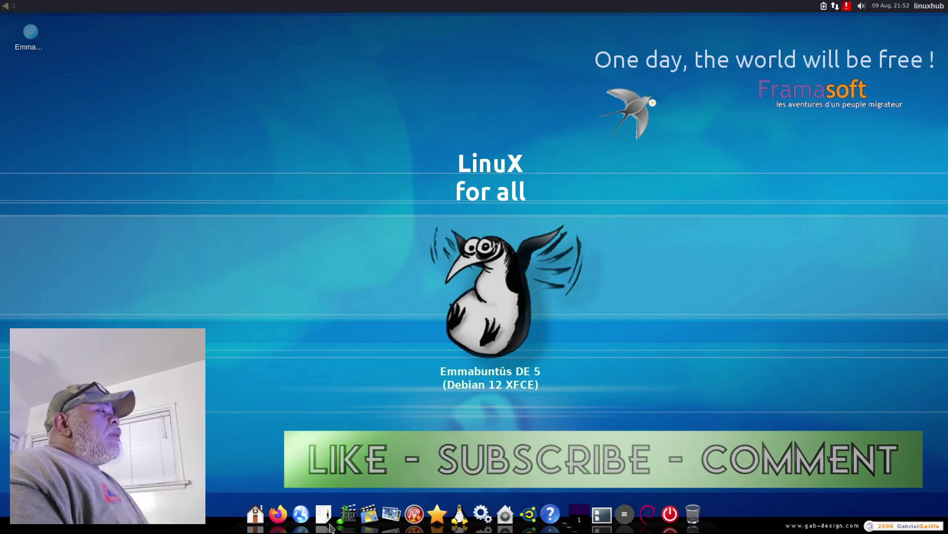
Step: Show the dock's Communication group, then open the home folder in Thunar
{"action": "left_click", "coordinate": [305, 505]}
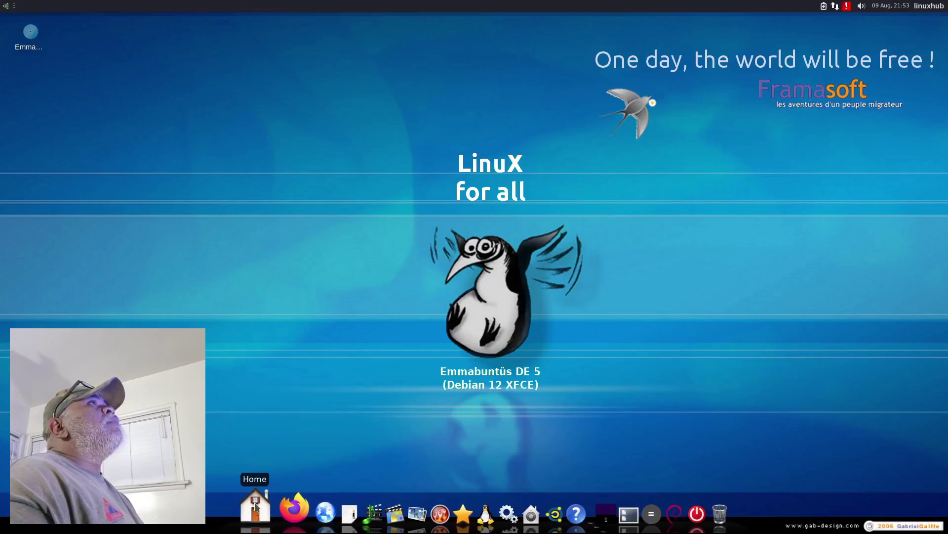
{"action": "left_click", "coordinate": [256, 507]}
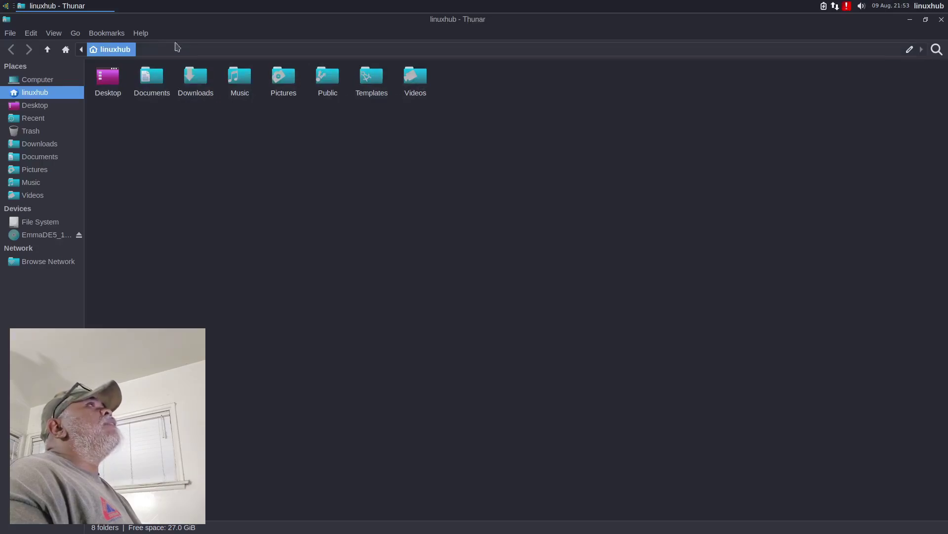
Step: View Thunar's version information from its Help menu, then close it
{"action": "left_click", "coordinate": [143, 33]}
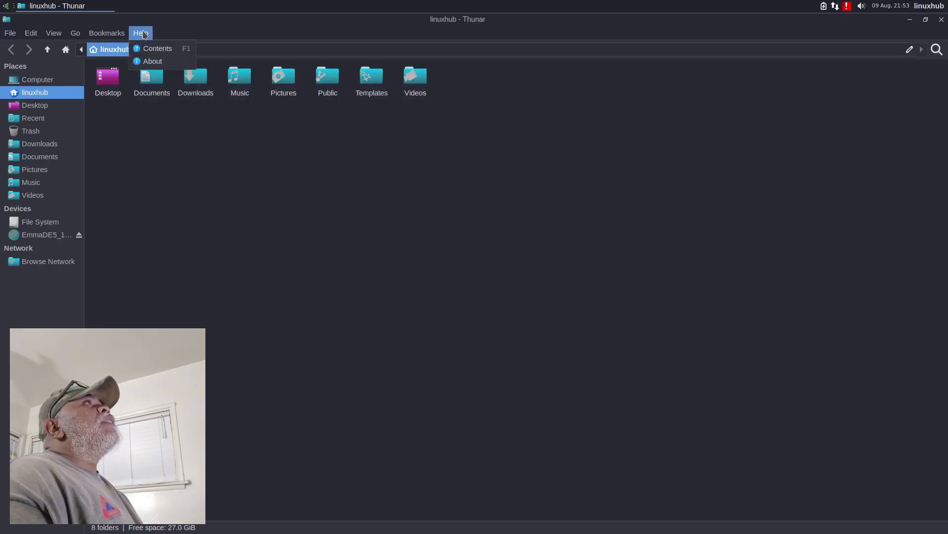
{"action": "left_click", "coordinate": [155, 61]}
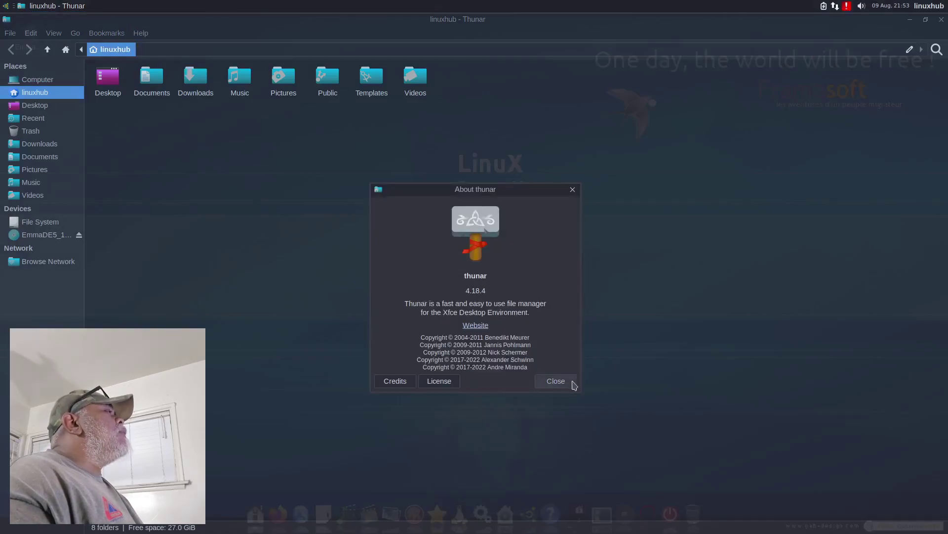
{"action": "left_click", "coordinate": [553, 383]}
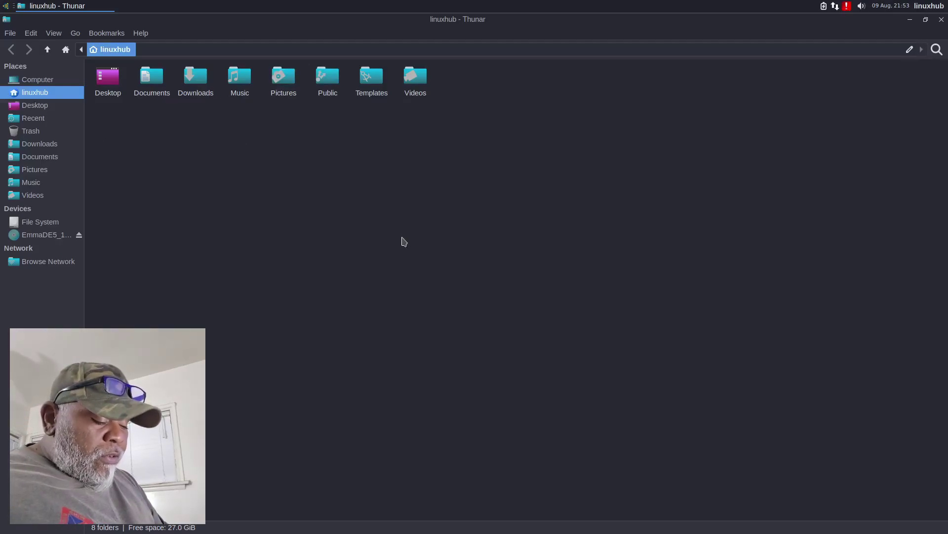
Step: Toggle hidden files on and off in the home folder, then quit Thunar with Ctrl+Q
{"action": "key", "text": "ctrl+h"}
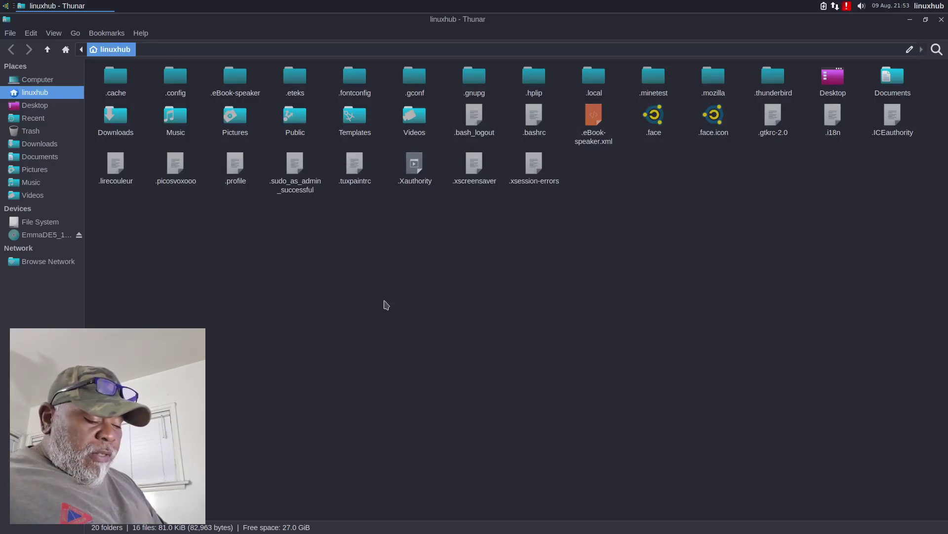
{"action": "key", "text": "ctrl+h"}
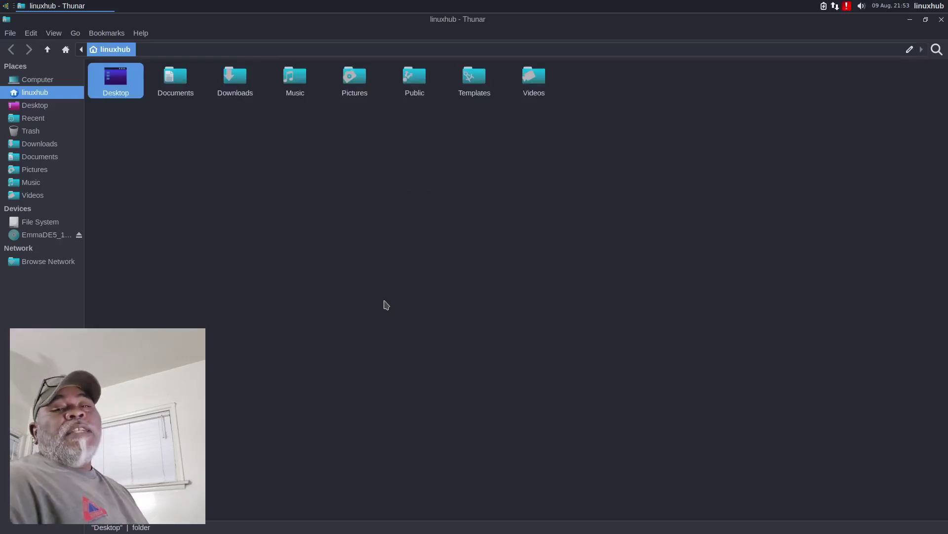
{"action": "left_click", "coordinate": [386, 305]}
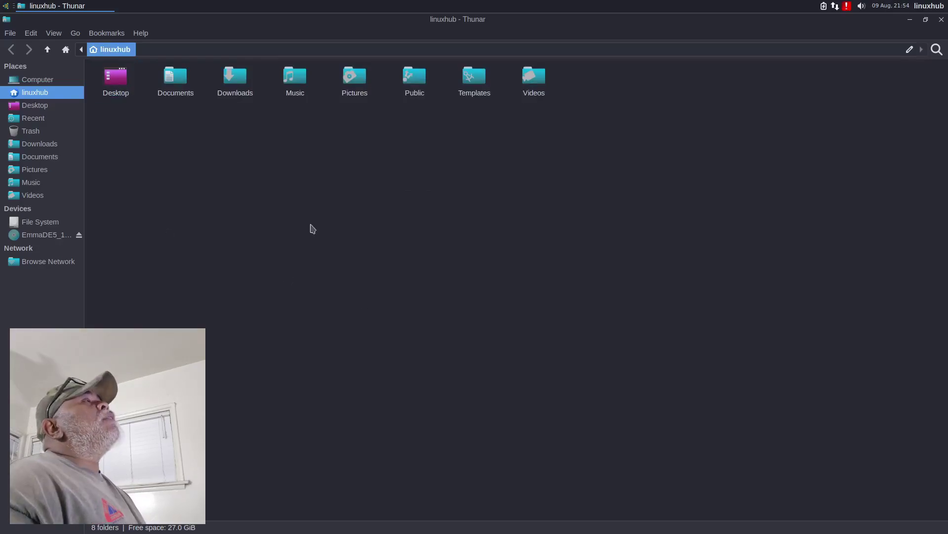
{"action": "right_click", "coordinate": [419, 248]}
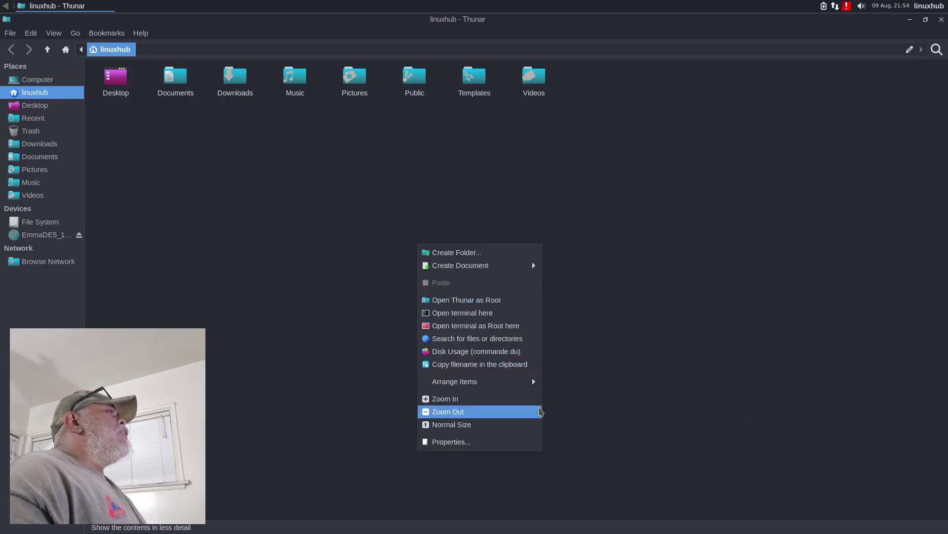
{"action": "left_click", "coordinate": [132, 249]}
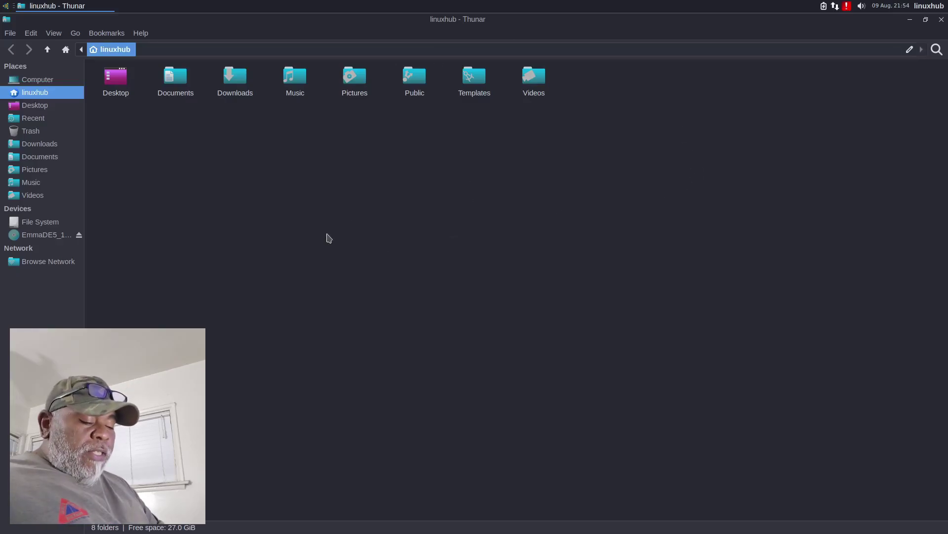
{"action": "key", "text": "ctrl+h"}
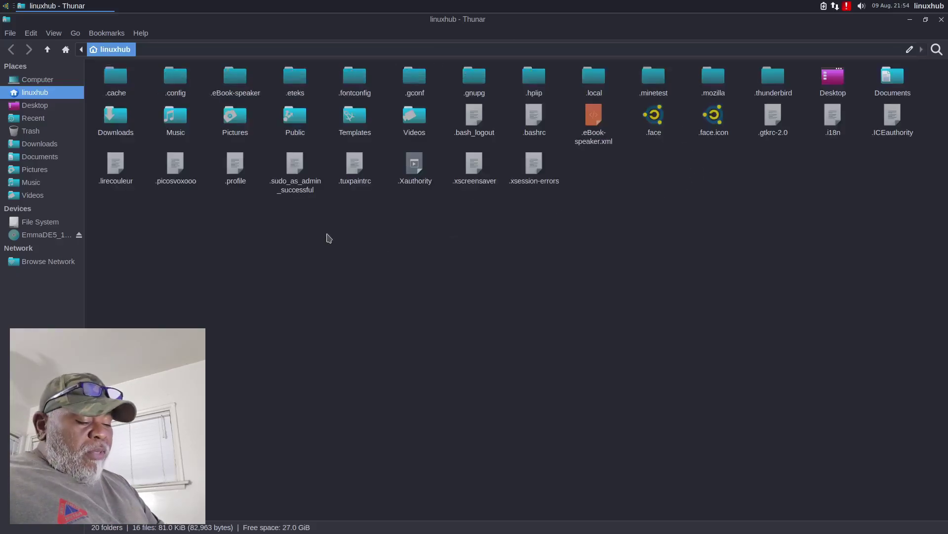
{"action": "key", "text": "ctrl+h"}
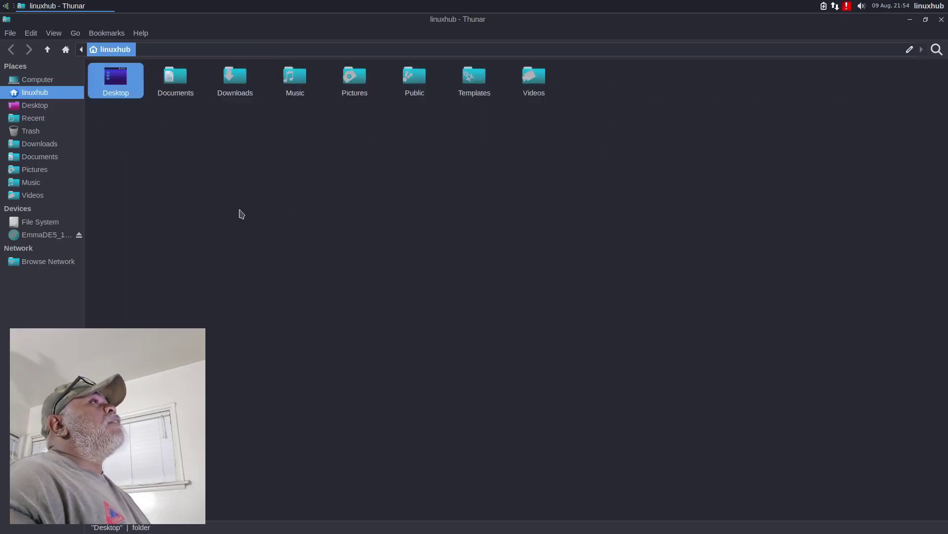
{"action": "key", "text": "ctrl+q"}
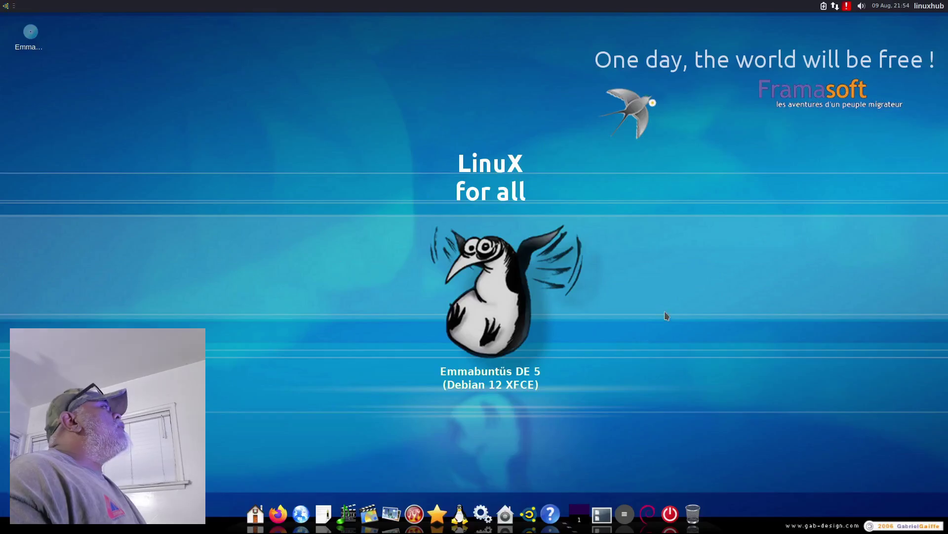
Step: Browse the Office, Settings and System menu categories, then launch the Packages manager
{"action": "left_click", "coordinate": [6, 7]}
{"action": "left_click", "coordinate": [480, 145]}
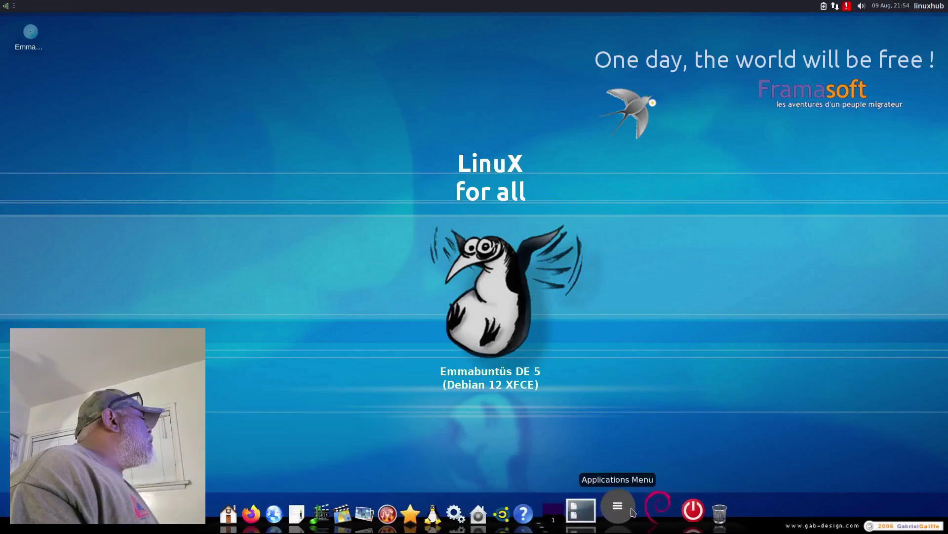
{"action": "left_click", "coordinate": [632, 511]}
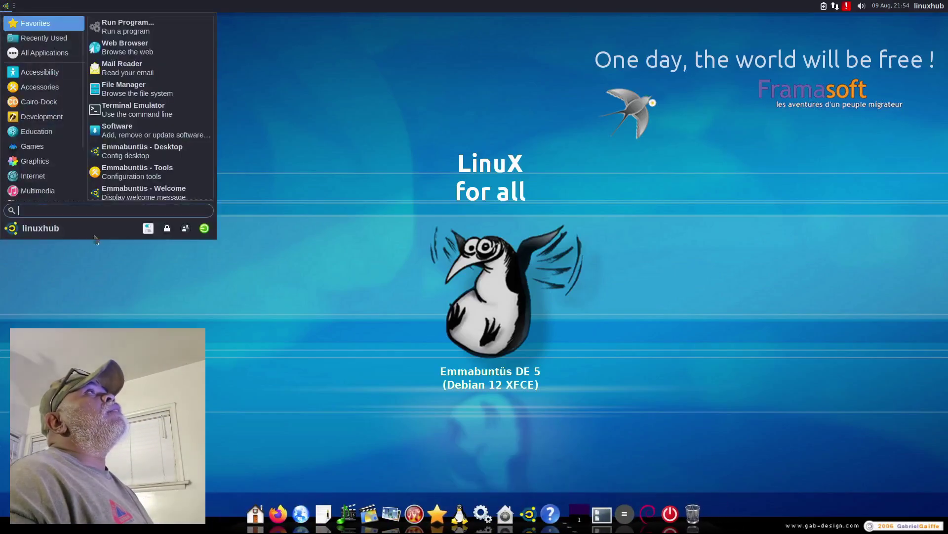
{"action": "scroll", "coordinate": [45, 161], "scroll_direction": "down", "scroll_amount": 3}
{"action": "left_click", "coordinate": [47, 148]}
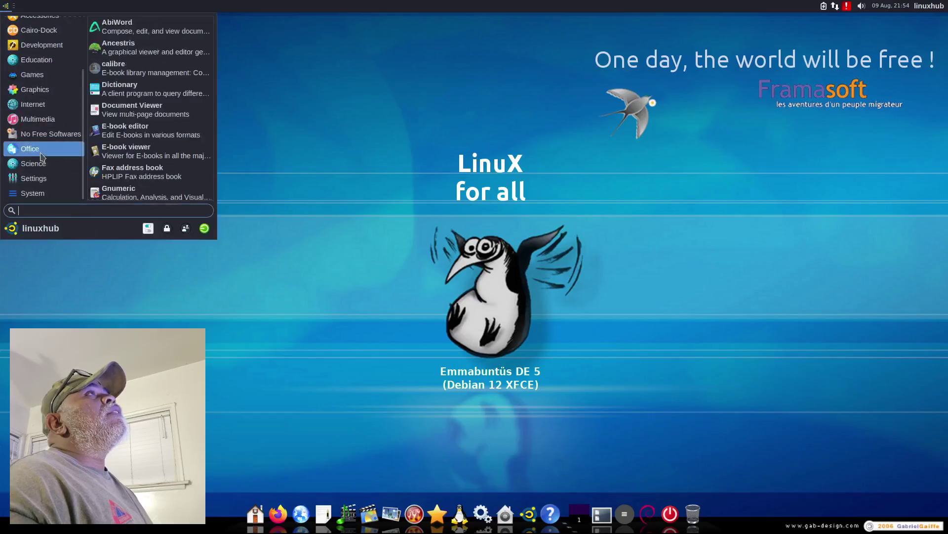
{"action": "left_click", "coordinate": [41, 181]}
{"action": "left_click", "coordinate": [33, 193]}
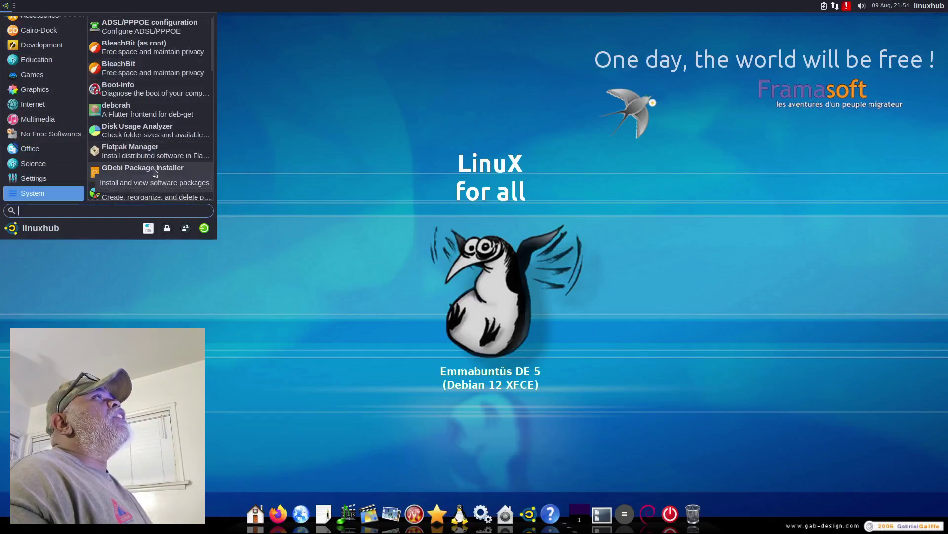
{"action": "scroll", "coordinate": [155, 171], "scroll_direction": "down", "scroll_amount": 4}
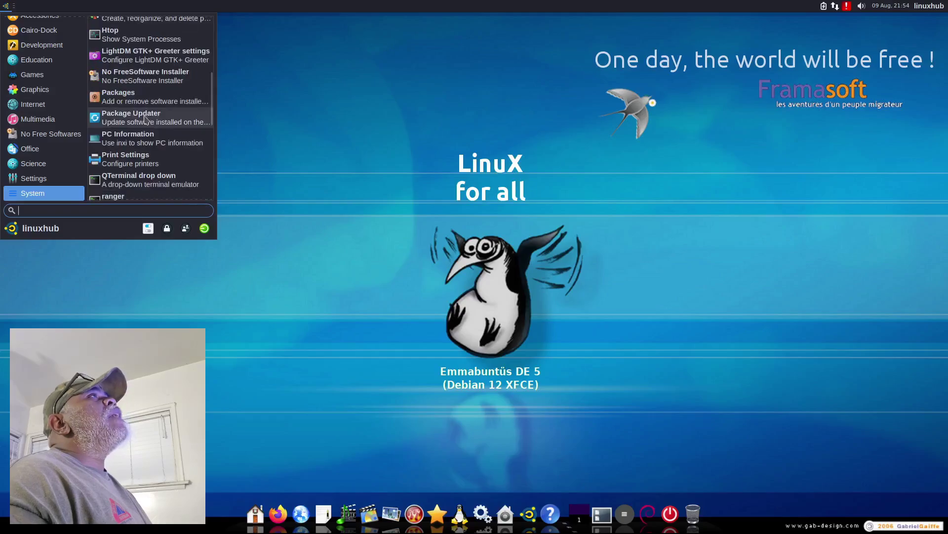
{"action": "left_click", "coordinate": [125, 97]}
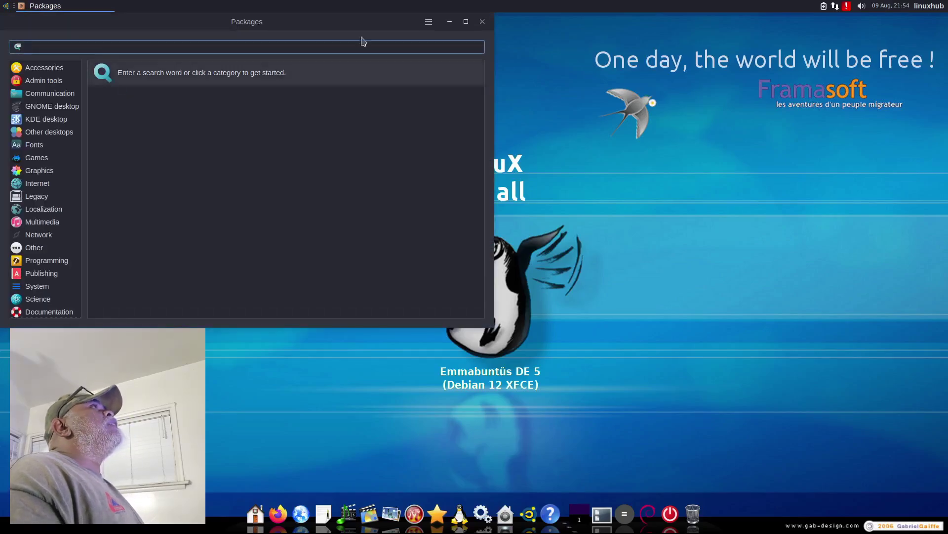
Step: Maximize Packages, search for 'pluma' and mark the pluma-1.26.0 text editor for installation
{"action": "double_click", "coordinate": [291, 22]}
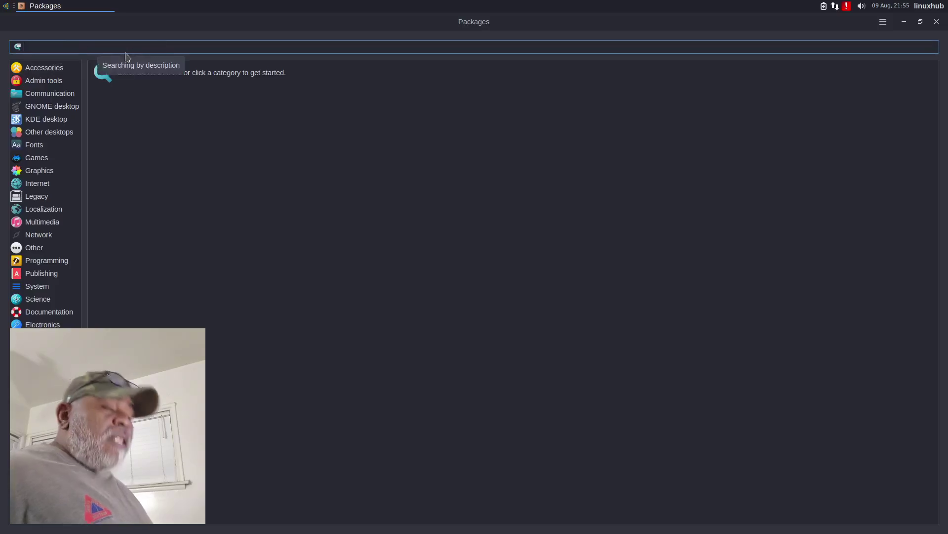
{"action": "type", "text": "pl"}
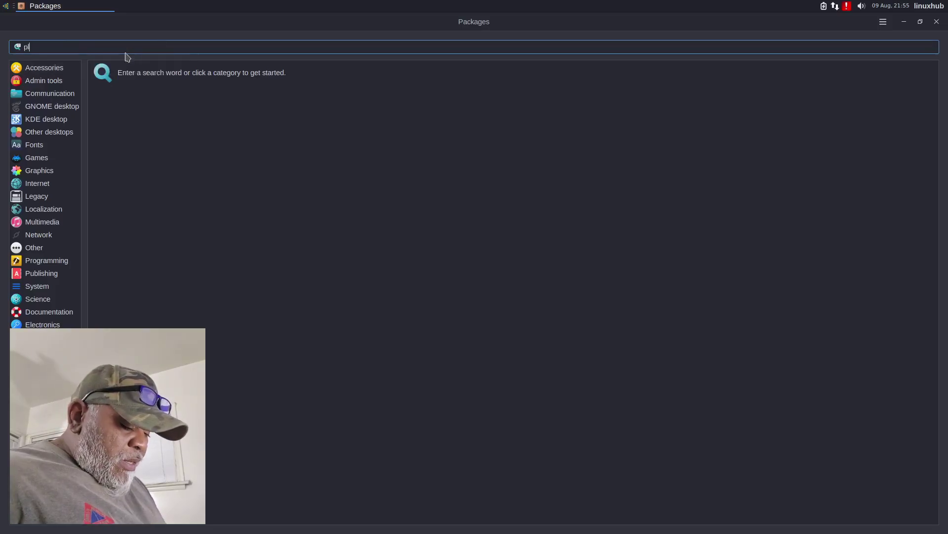
{"action": "type", "text": "uma"}
{"action": "key", "text": "Return"}
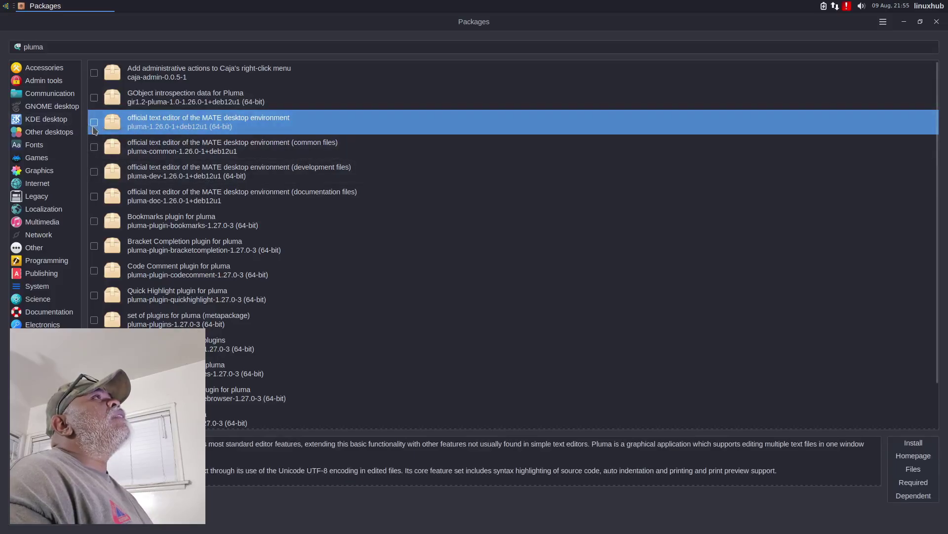
{"action": "left_click", "coordinate": [94, 122]}
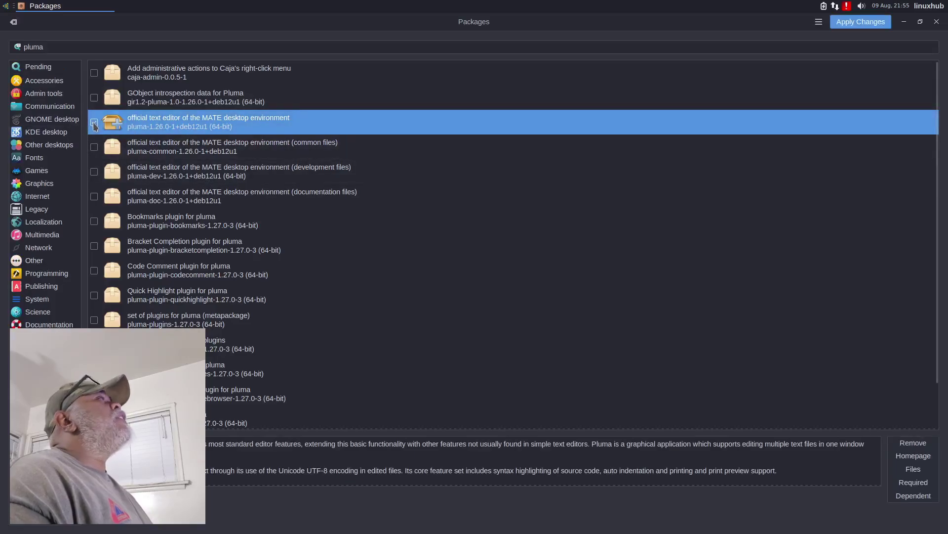
Step: Apply the pending changes and authenticate with the administrator password to install pluma, pluma-common and gir1.2-pluma
{"action": "left_click", "coordinate": [855, 24]}
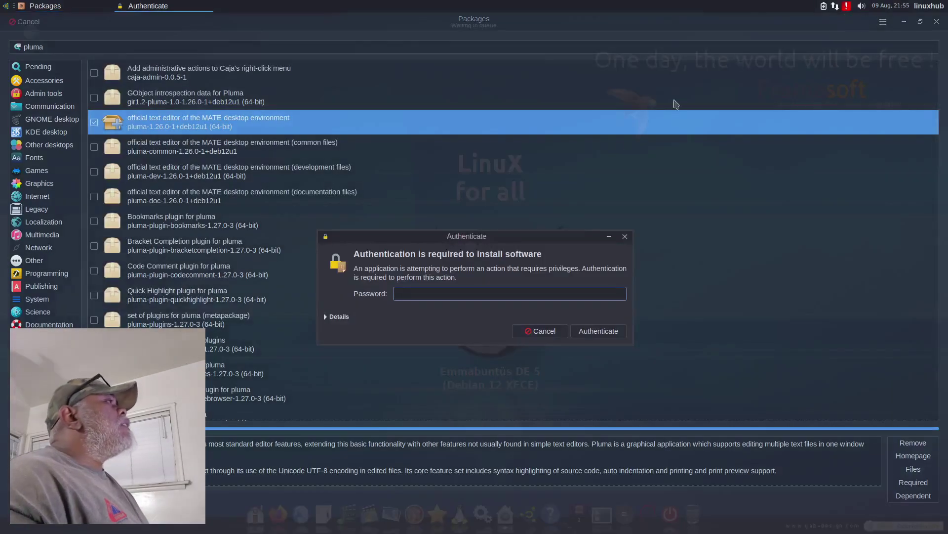
{"action": "type", "text": "****"}
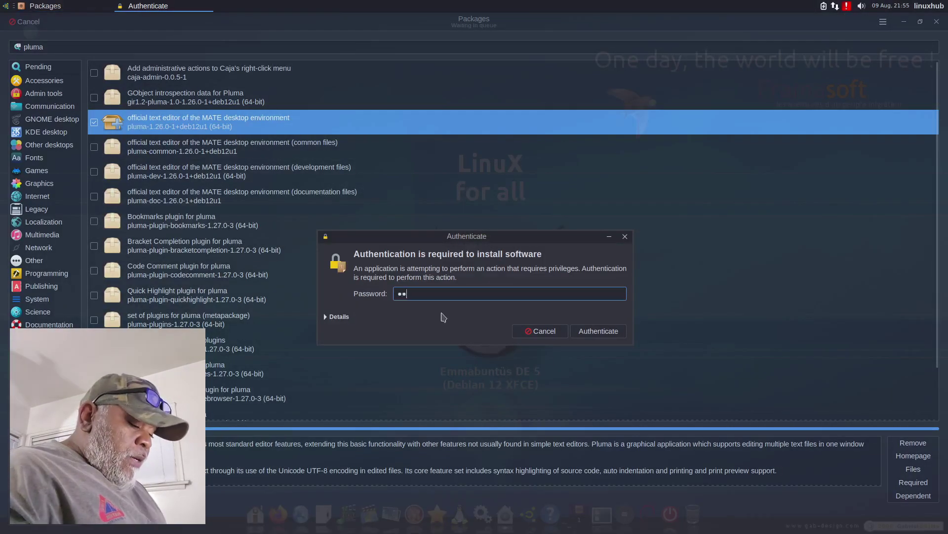
{"action": "key", "text": "Return"}
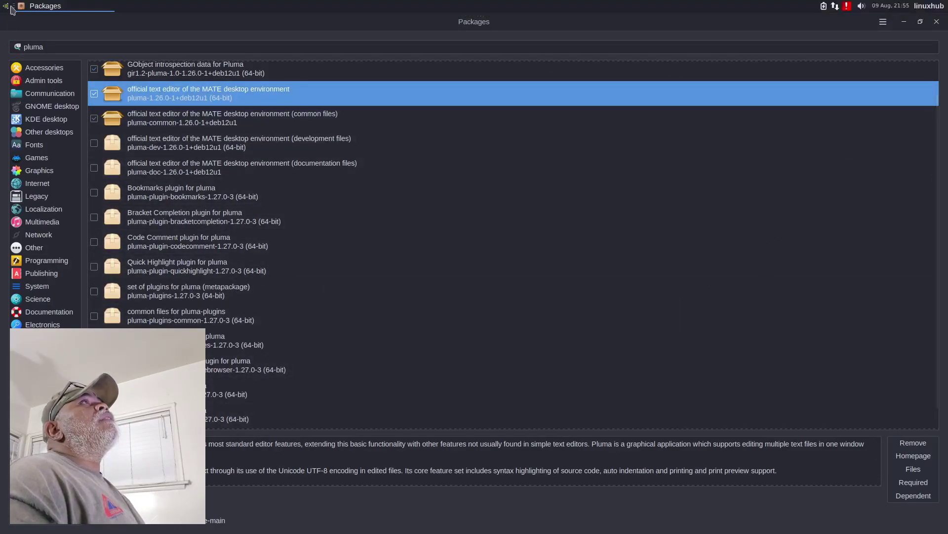
{"action": "left_click", "coordinate": [5, 7]}
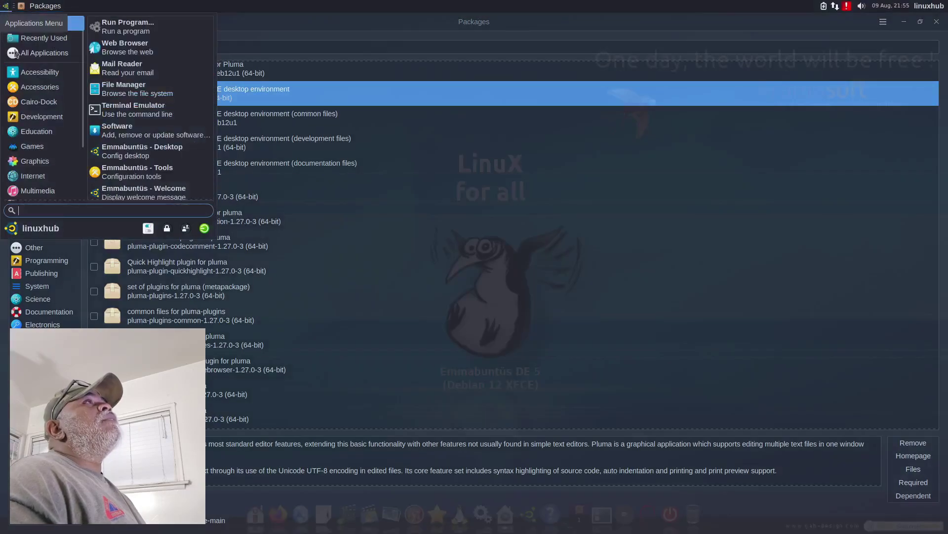
{"action": "type", "text": "pluma"}
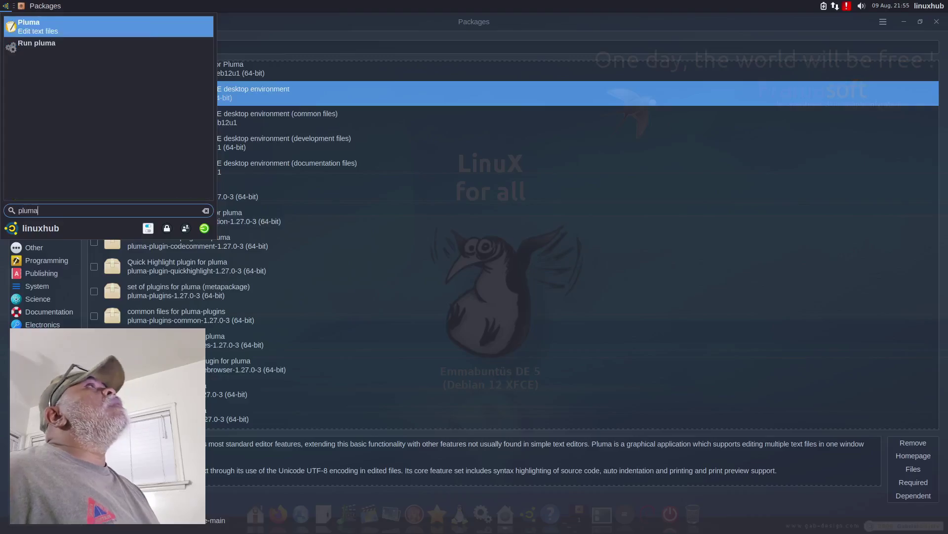
{"action": "key", "text": "Return"}
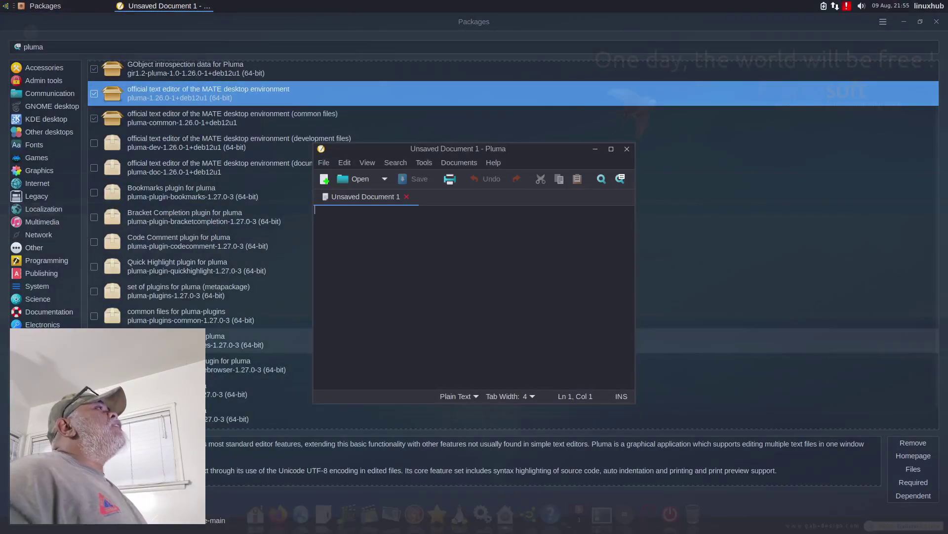
{"action": "type", "text": "gthwrhwrkmwrpl,wrp,["}
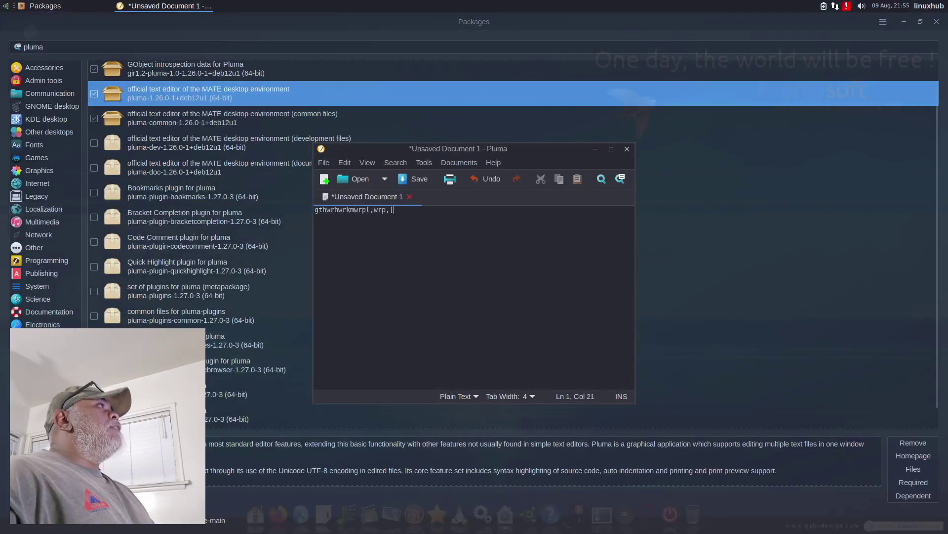
{"action": "type", "text": "rlw;h,.["}
{"action": "key", "text": "Return"}
{"action": "type", "text": "r,r["}
{"action": "key", "text": "Return"}
{"action": "type", "text": ",.br,tr.et]jdt].].n"}
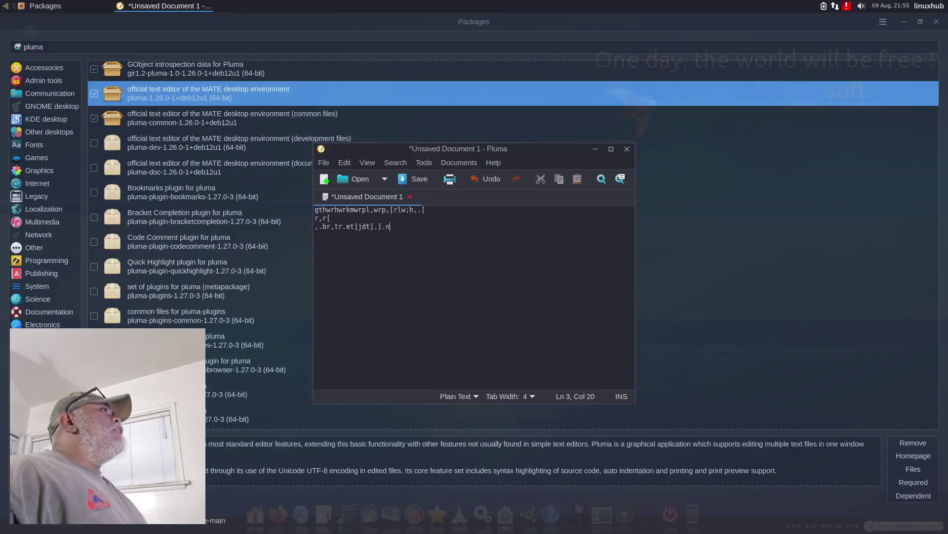
{"action": "left_click", "coordinate": [627, 149]}
{"action": "left_click", "coordinate": [423, 311]}
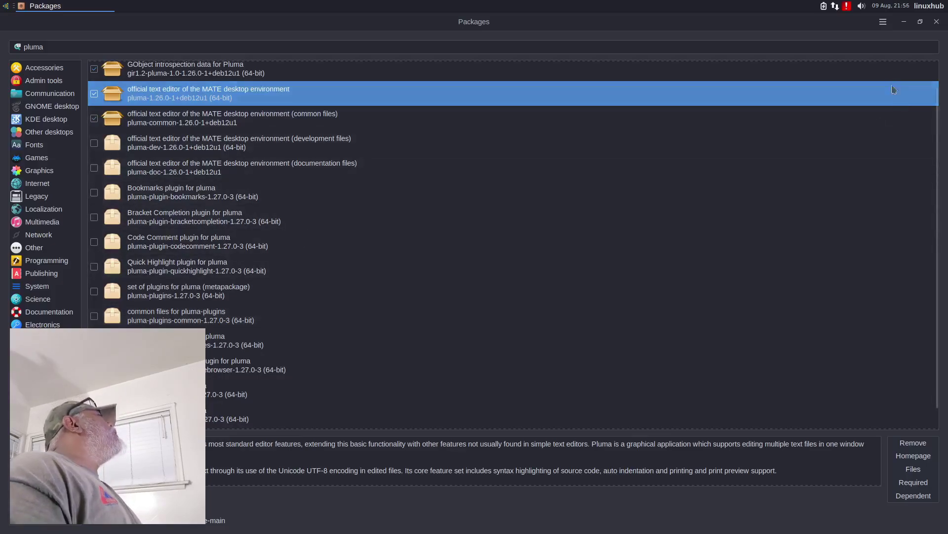
Step: View the Packages About dialog showing version 43.0, then close the package manager
{"action": "left_click", "coordinate": [883, 23]}
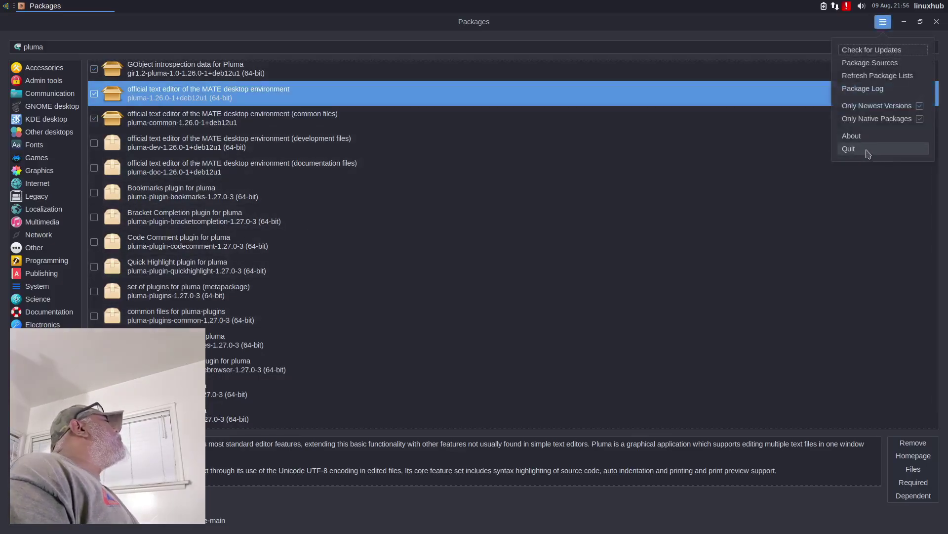
{"action": "left_click", "coordinate": [852, 136]}
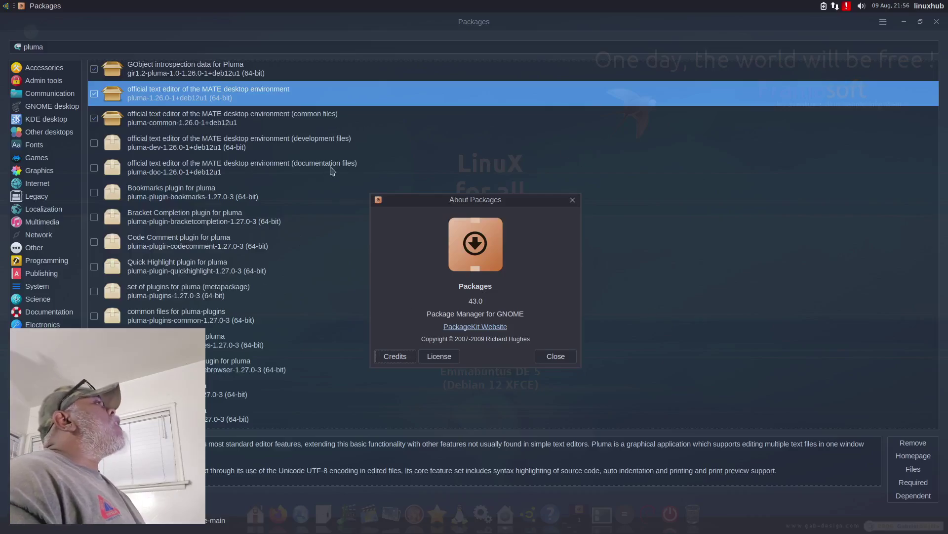
{"action": "left_click", "coordinate": [557, 358]}
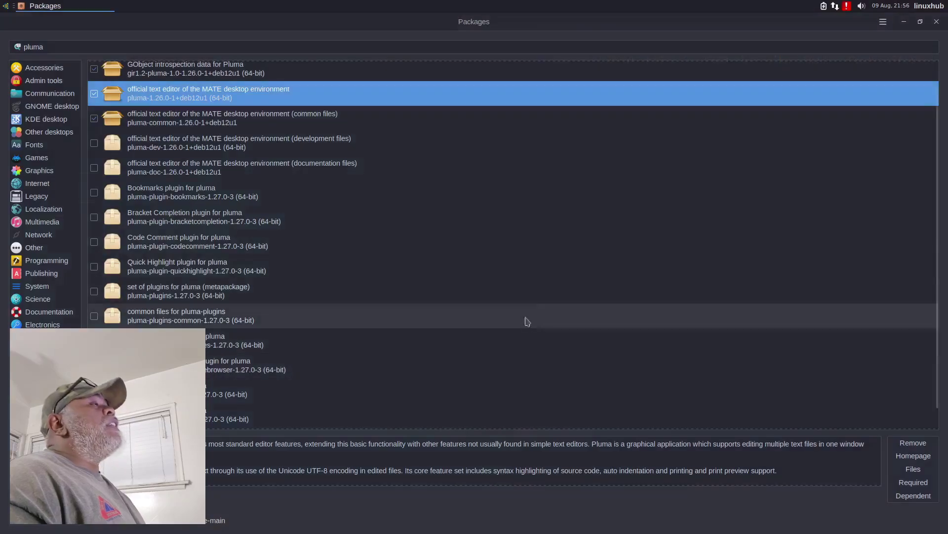
{"action": "left_click", "coordinate": [937, 22]}
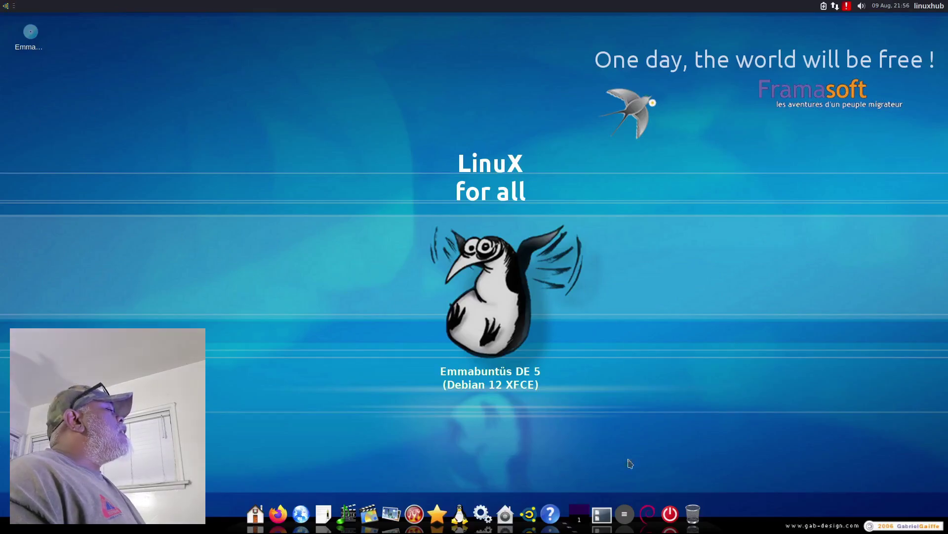
Step: Launch Terminal Emulator maximized and check its About dialog reporting Xfce Terminal 1.0.4
{"action": "left_click", "coordinate": [5, 7]}
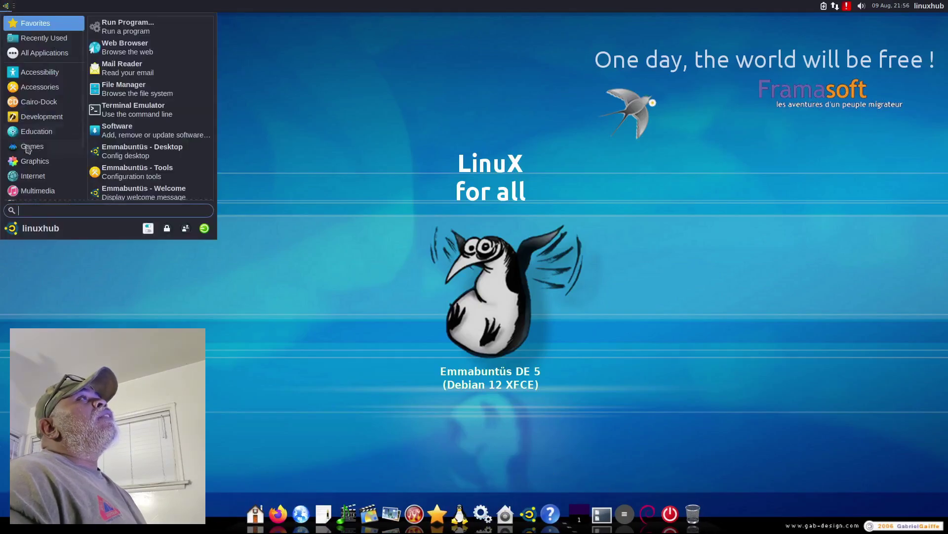
{"action": "left_click", "coordinate": [130, 110]}
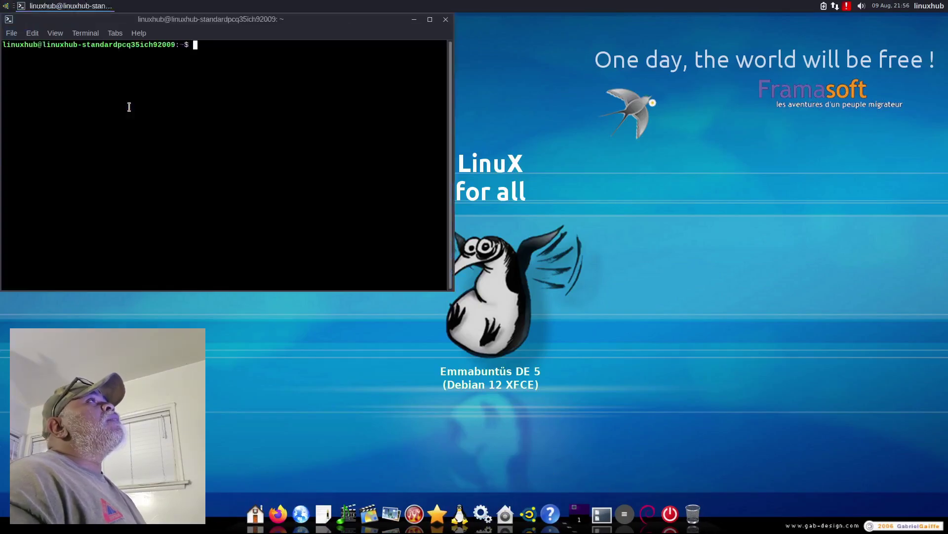
{"action": "double_click", "coordinate": [335, 20]}
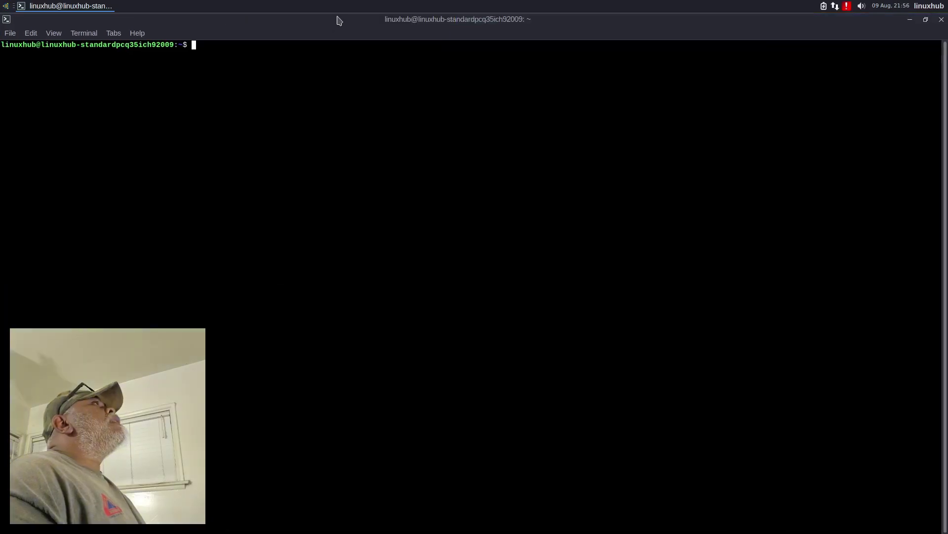
{"action": "left_click", "coordinate": [136, 34]}
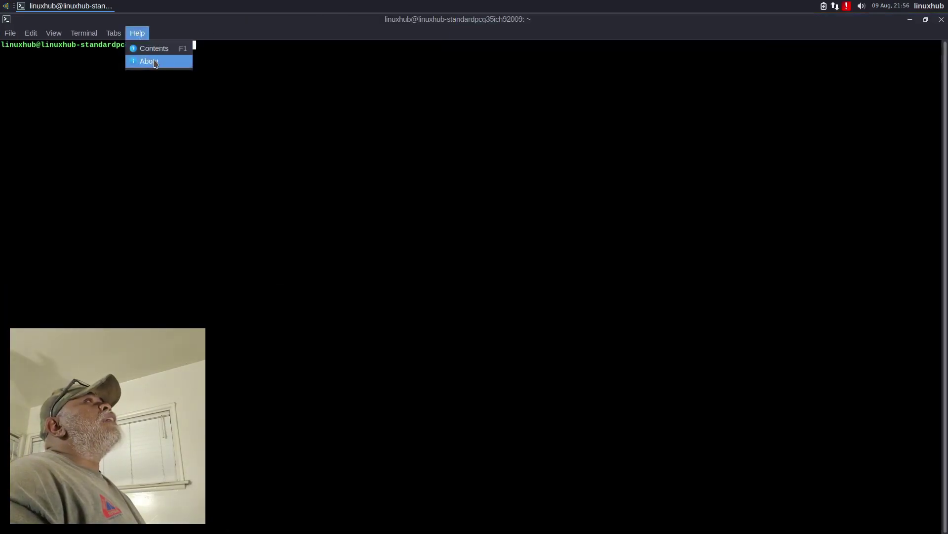
{"action": "left_click", "coordinate": [154, 59]}
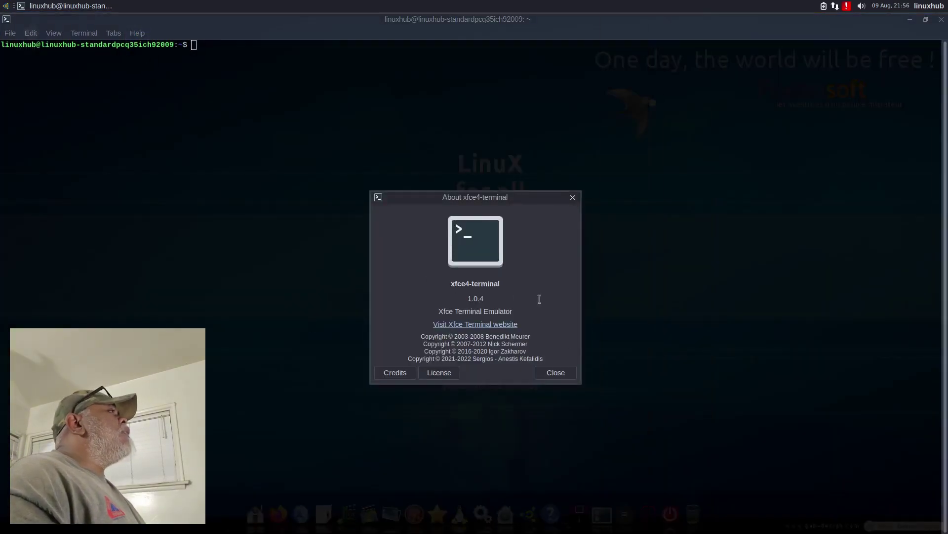
{"action": "left_click", "coordinate": [555, 372]}
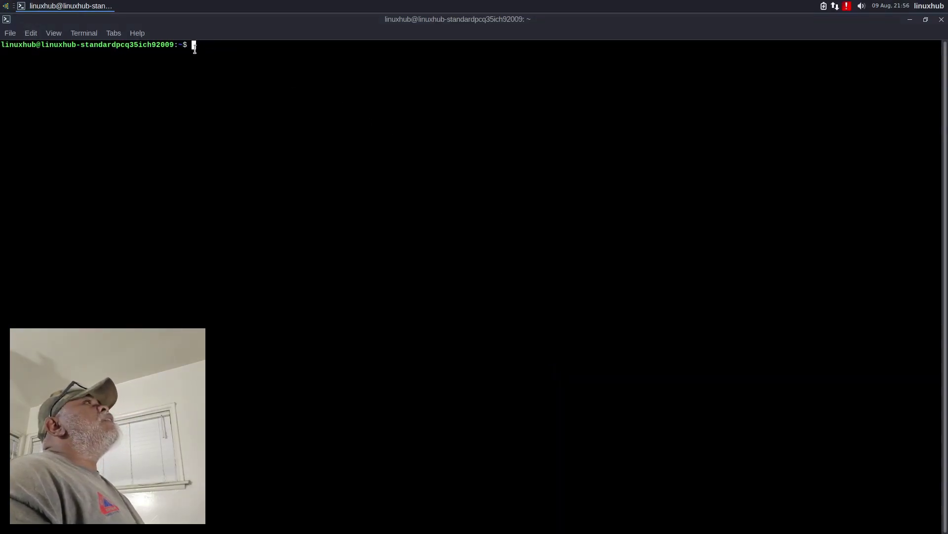
Step: Run htop, enlarge the terminal font with Ctrl++, then quit htop with q
{"action": "type", "text": "htop"}
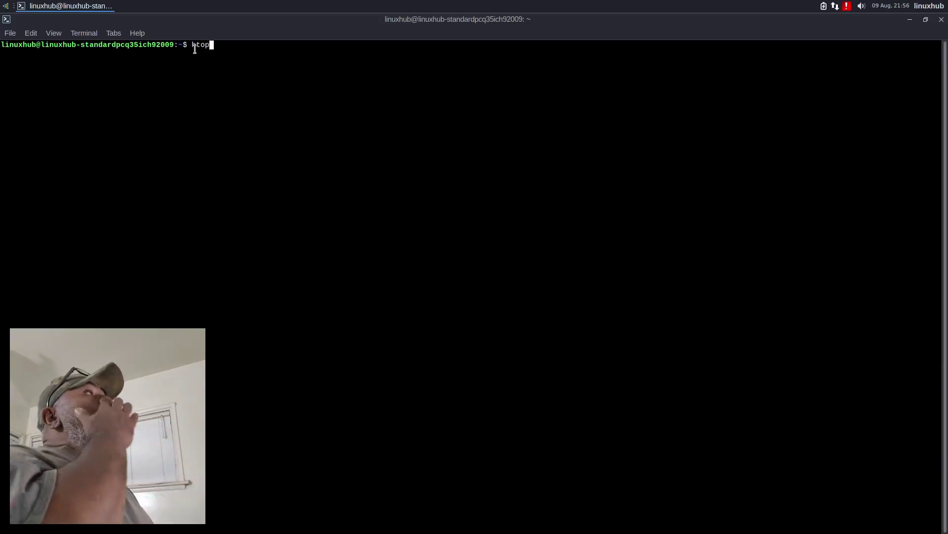
{"action": "key", "text": "Return"}
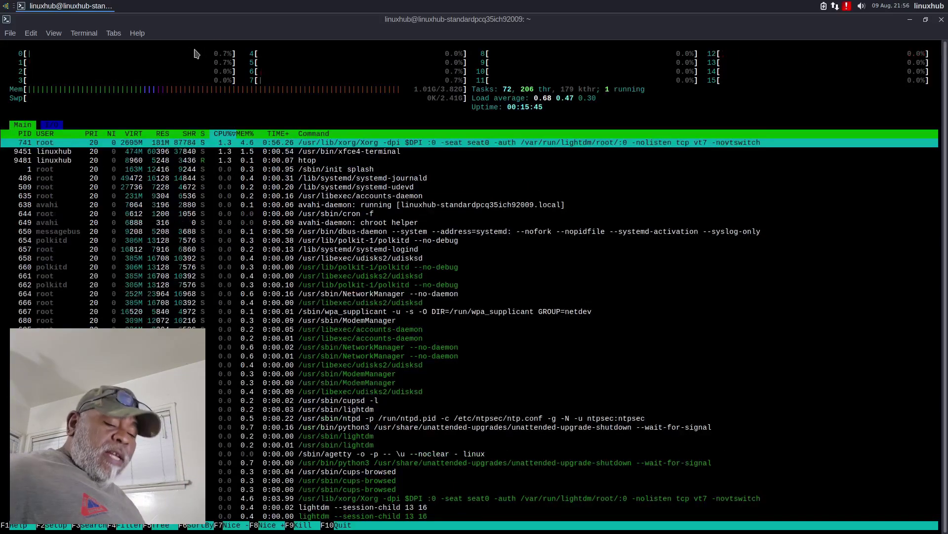
{"action": "key", "text": "ctrl+plus"}
{"action": "key", "text": "ctrl+plus"}
{"action": "key", "text": "ctrl+plus"}
{"action": "key", "text": "ctrl+plus"}
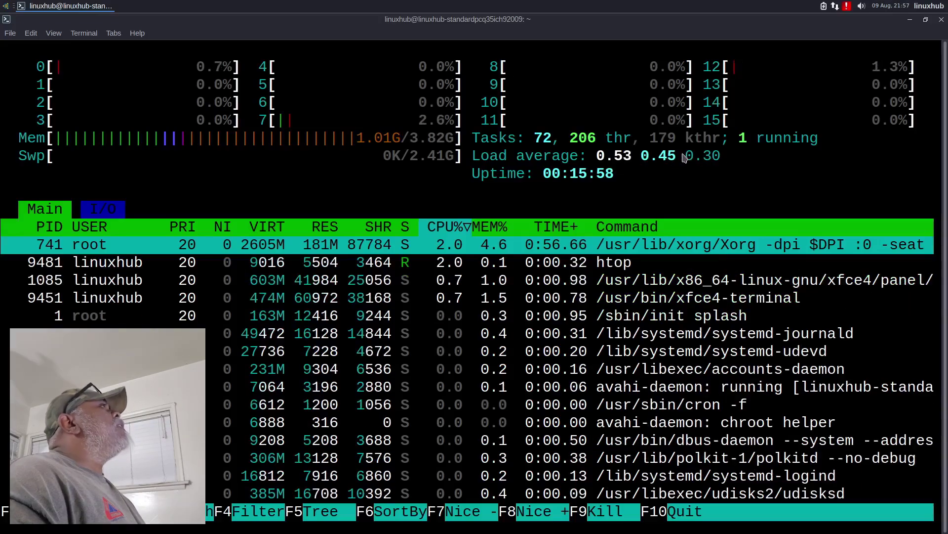
{"action": "key", "text": "q"}
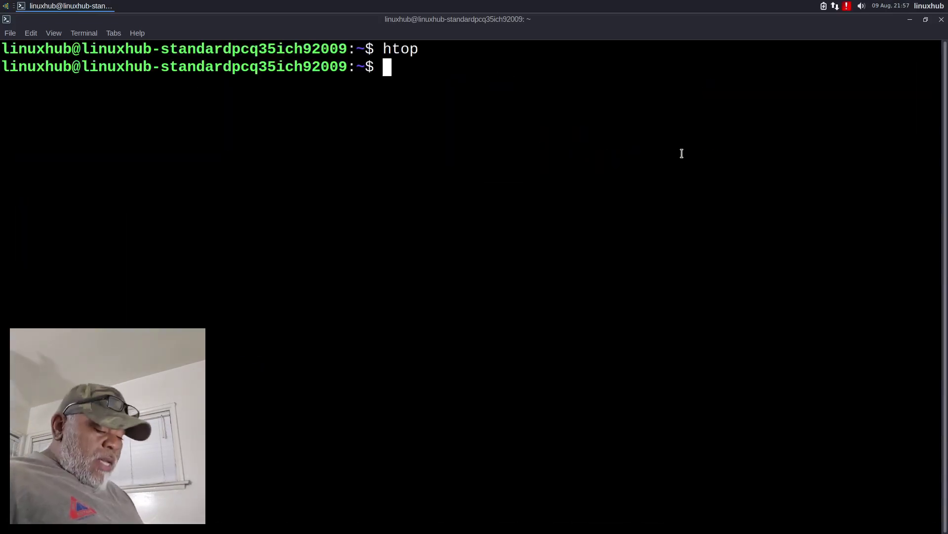
Step: After neofetch fails, install neofetch 7.1.0-4 with 'sudo apt install neofetch', confirming with y
{"action": "type", "text": "neofetch"}
{"action": "key", "text": "Return"}
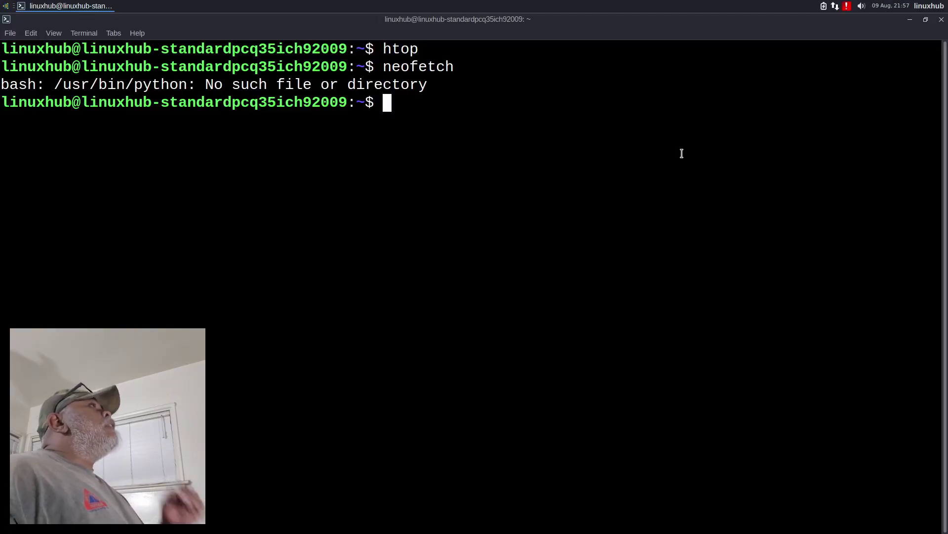
{"action": "type", "text": "su"}
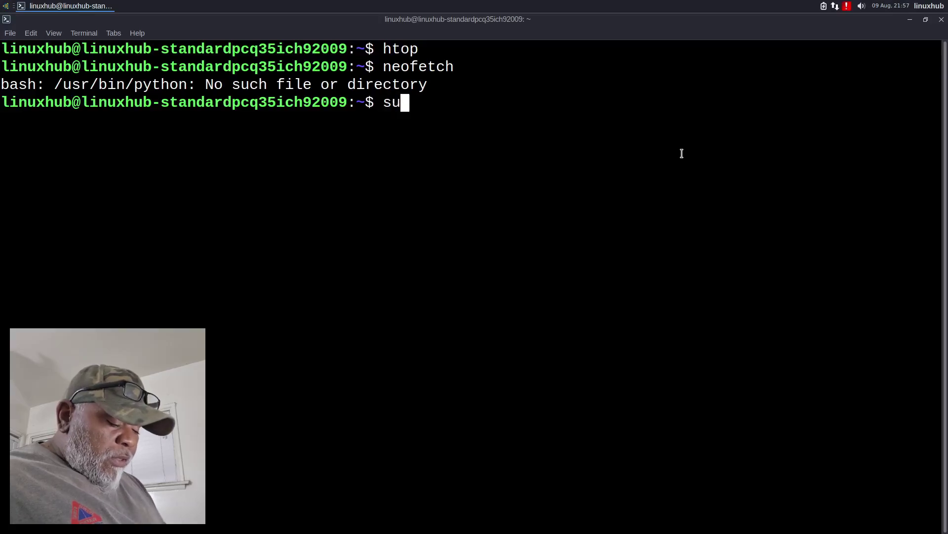
{"action": "type", "text": "do apt "}
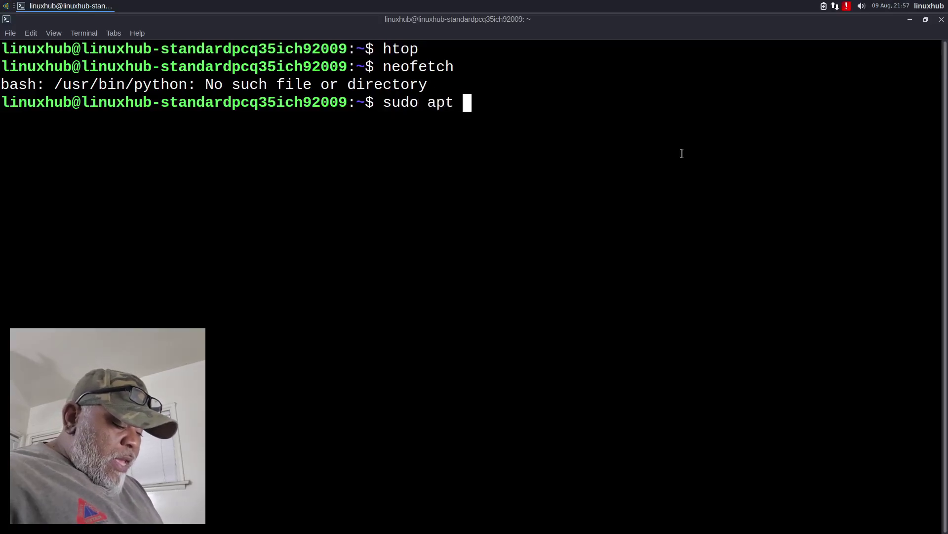
{"action": "type", "text": "install"}
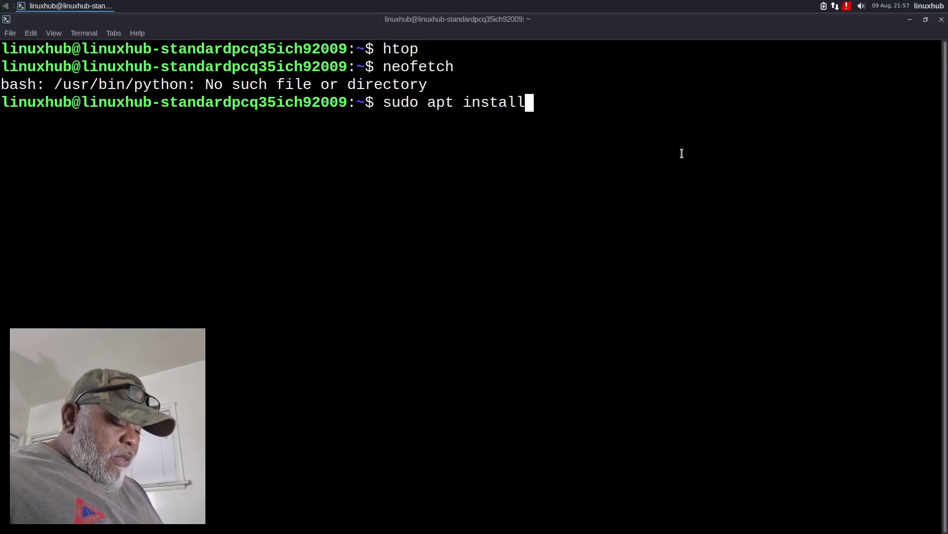
{"action": "type", "text": " neof"}
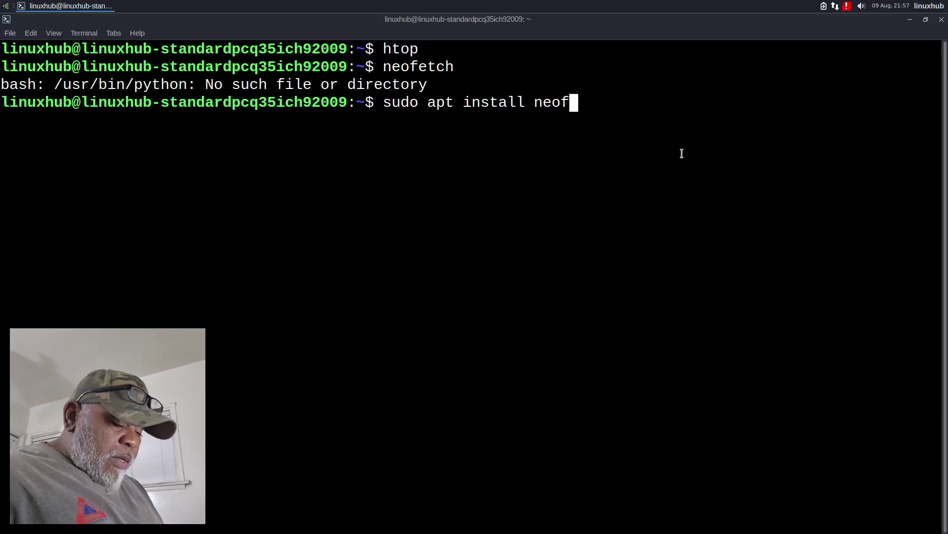
{"action": "type", "text": "etch"}
{"action": "key", "text": "Return"}
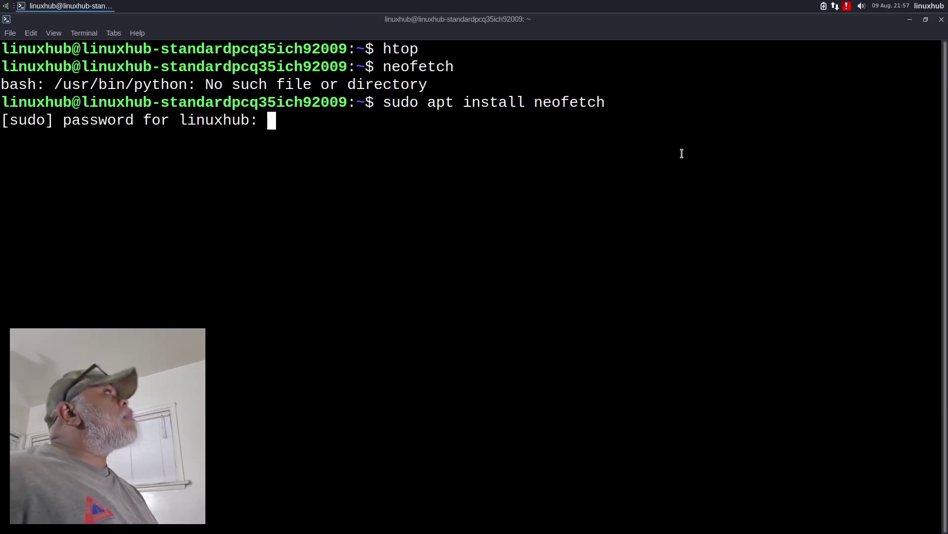
{"action": "type", "text": "**"}
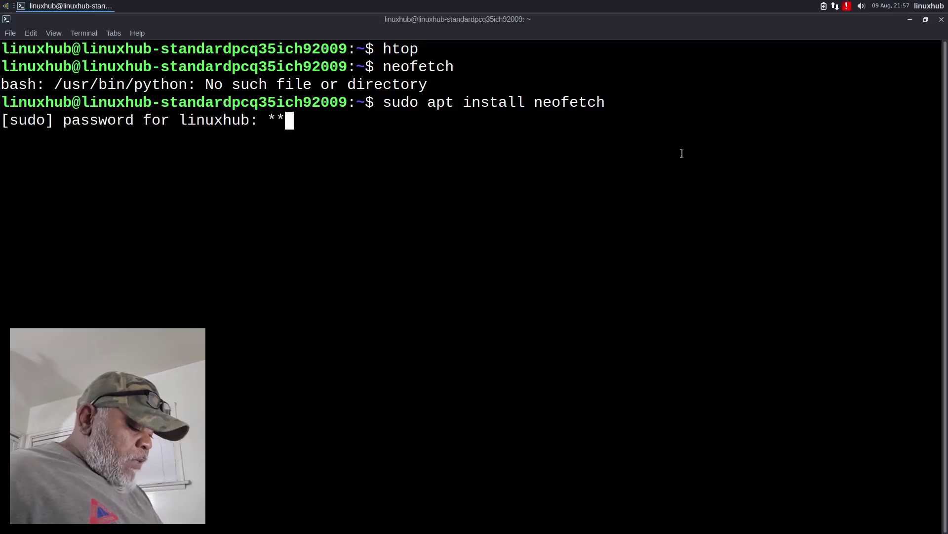
{"action": "key", "text": "Return"}
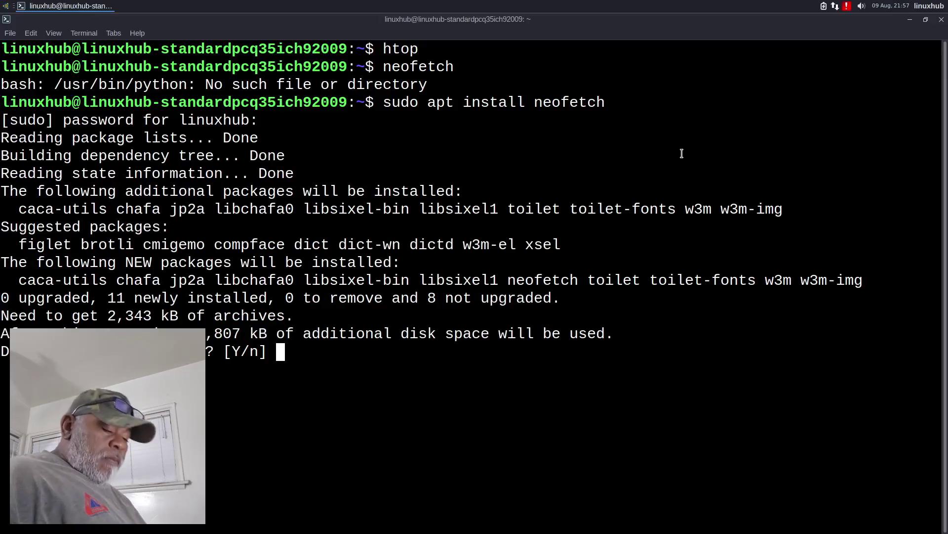
{"action": "type", "text": "y"}
{"action": "key", "text": "Return"}
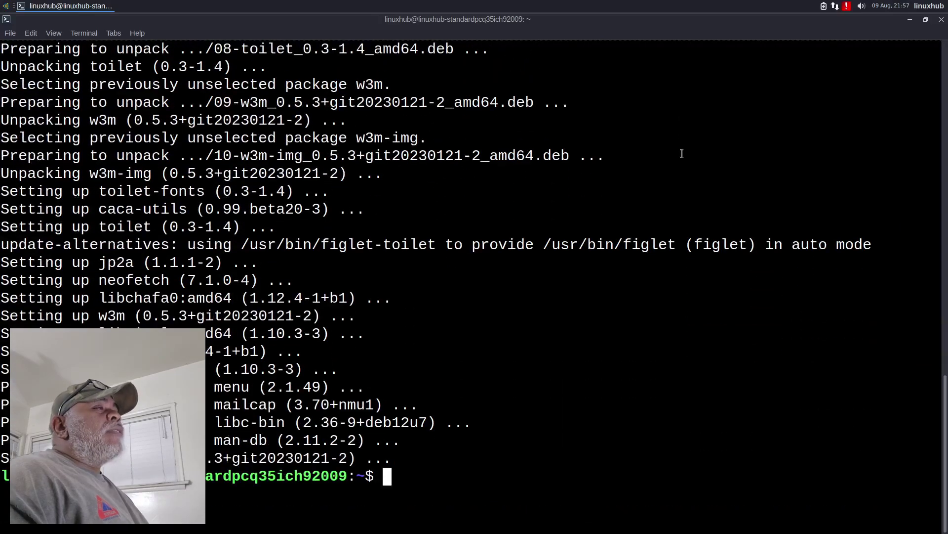
Step: Clear the screen, run neofetch, select the Debian GNU/Linux 12 (bookworm) OS line, and close the terminal
{"action": "type", "text": "clear"}
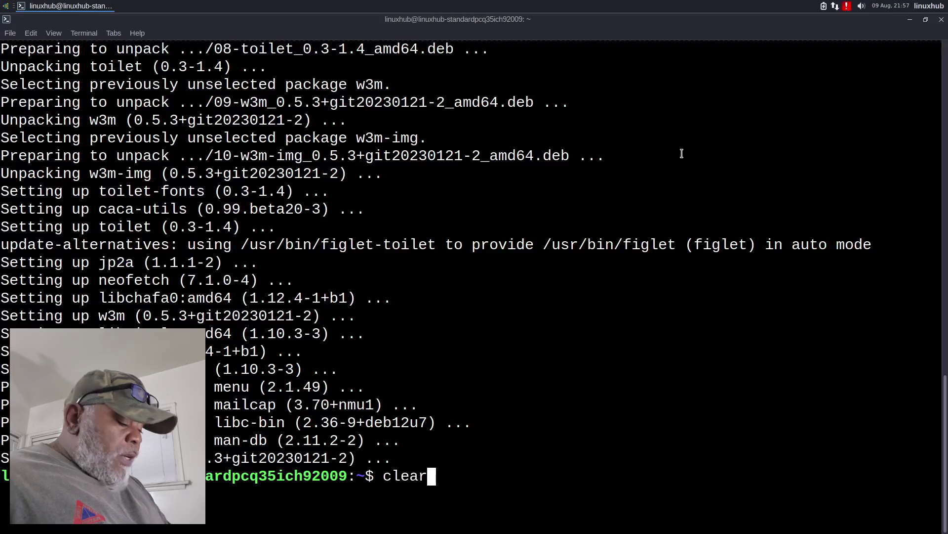
{"action": "key", "text": "Return"}
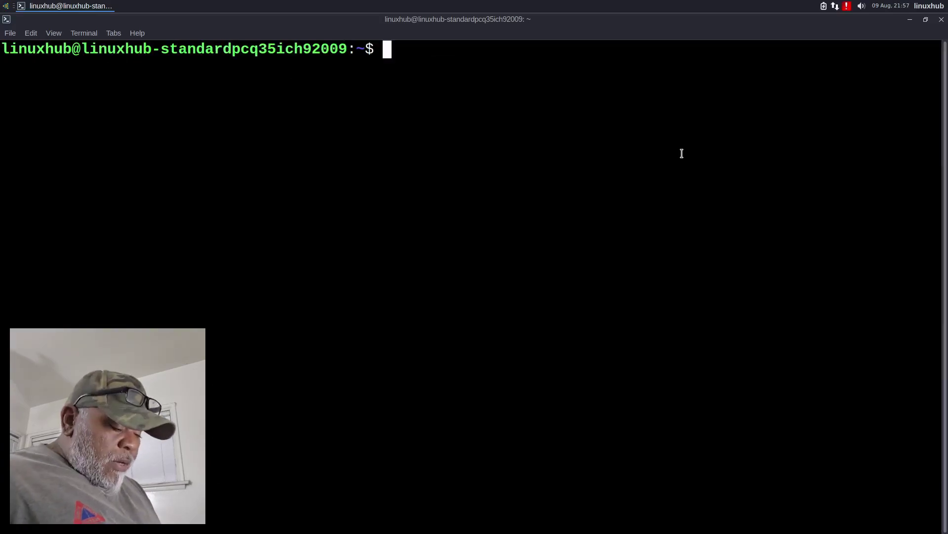
{"action": "type", "text": "neofetch"}
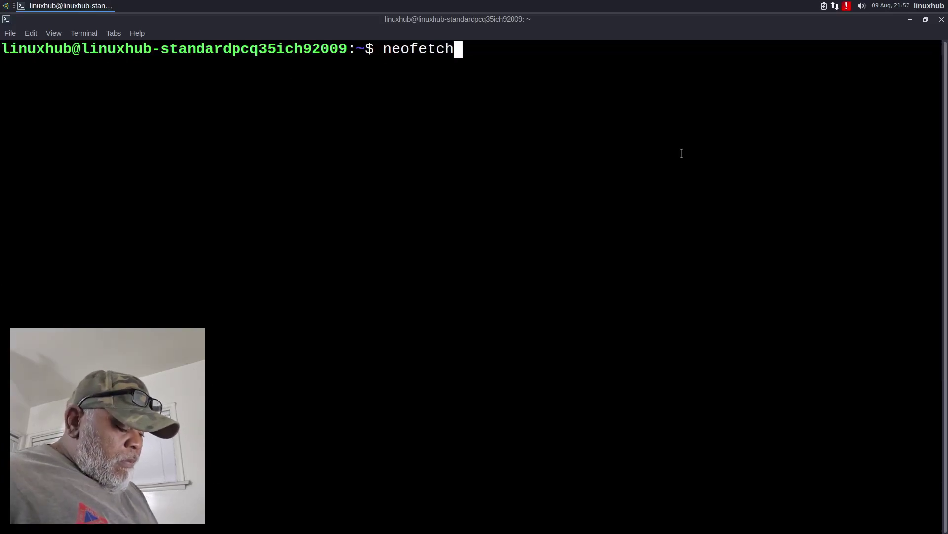
{"action": "key", "text": "Return"}
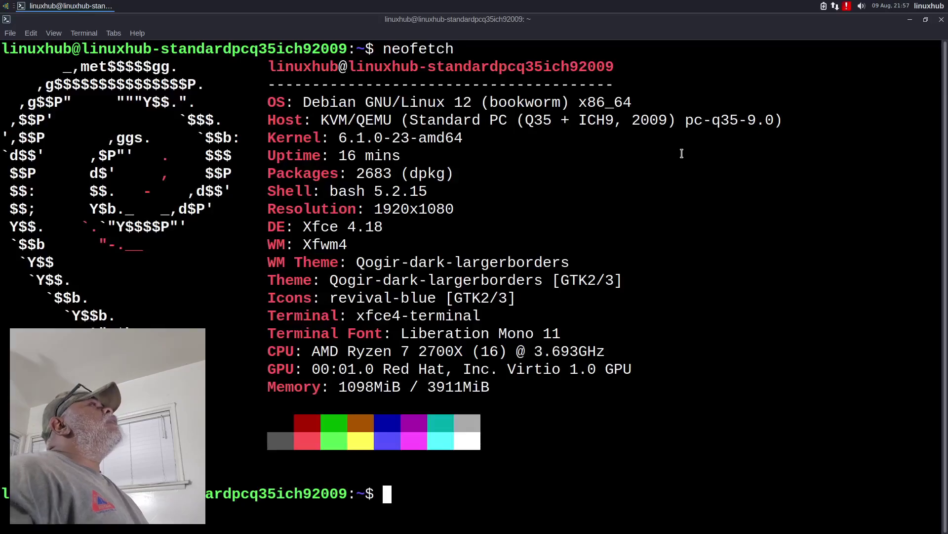
{"action": "triple_click", "coordinate": [330, 102]}
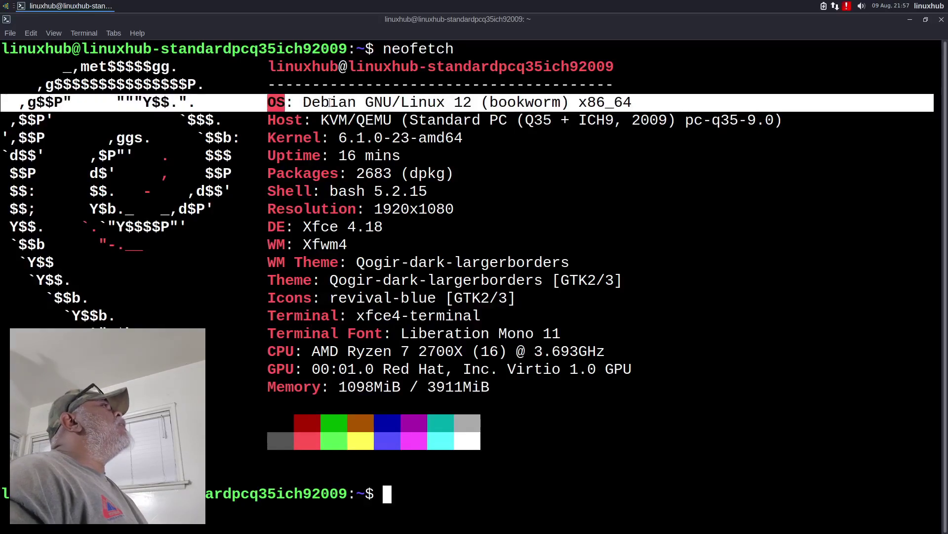
{"action": "left_click", "coordinate": [942, 19]}
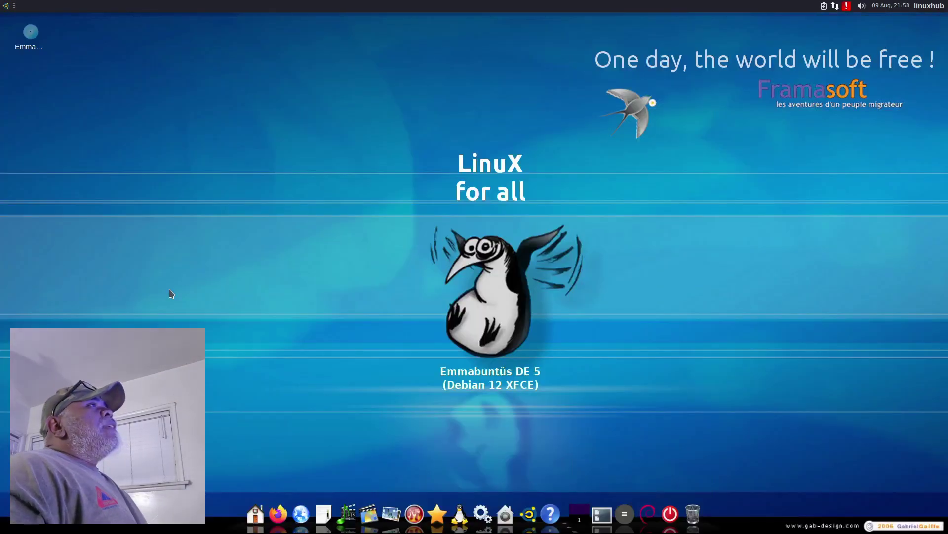